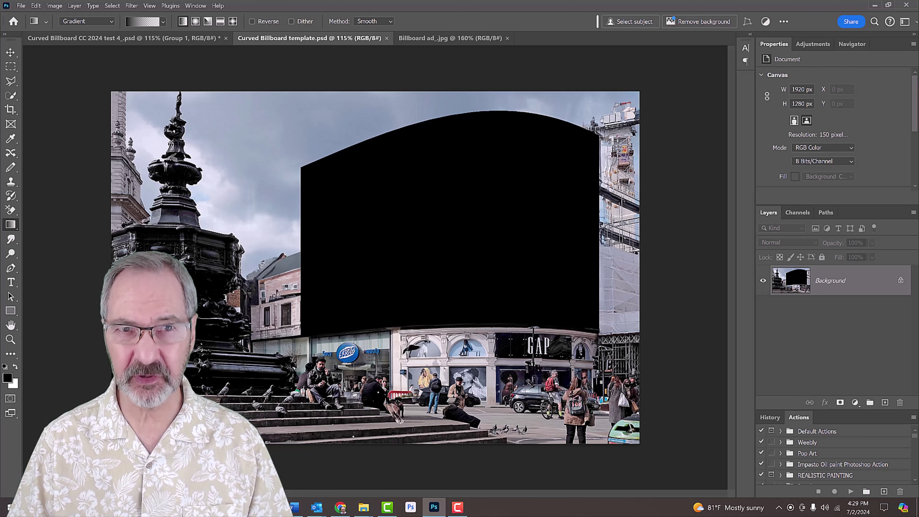
# Inspect the Inside billboard and Fountain shadow mask channels, then return to the layers.
pyautogui.click(798, 213)
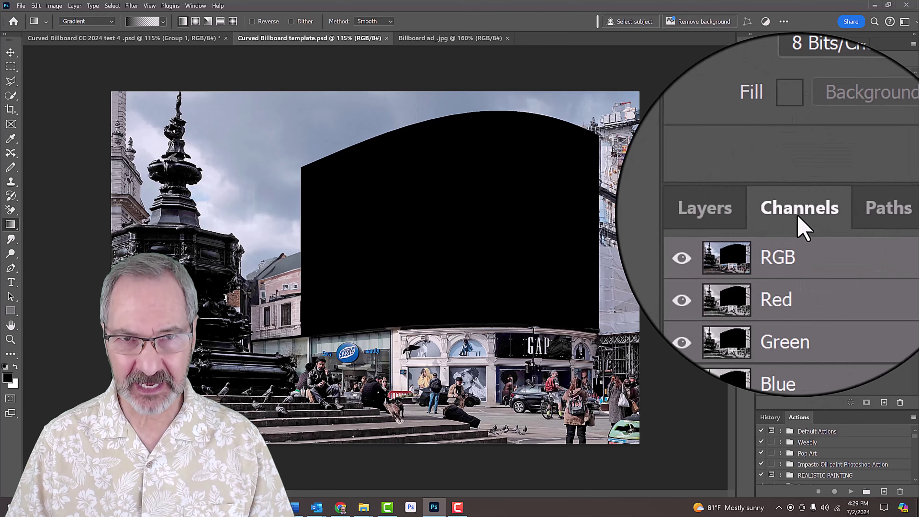
pyautogui.click(778, 289)
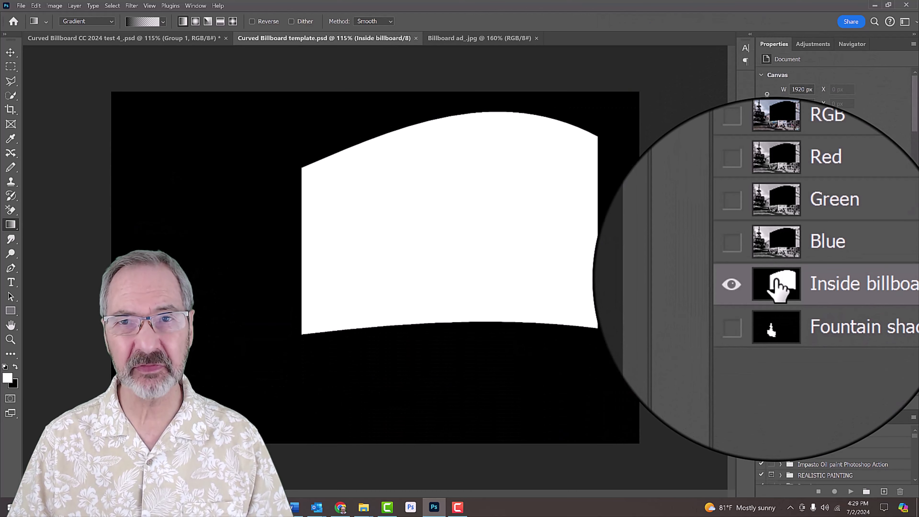
pyautogui.click(775, 325)
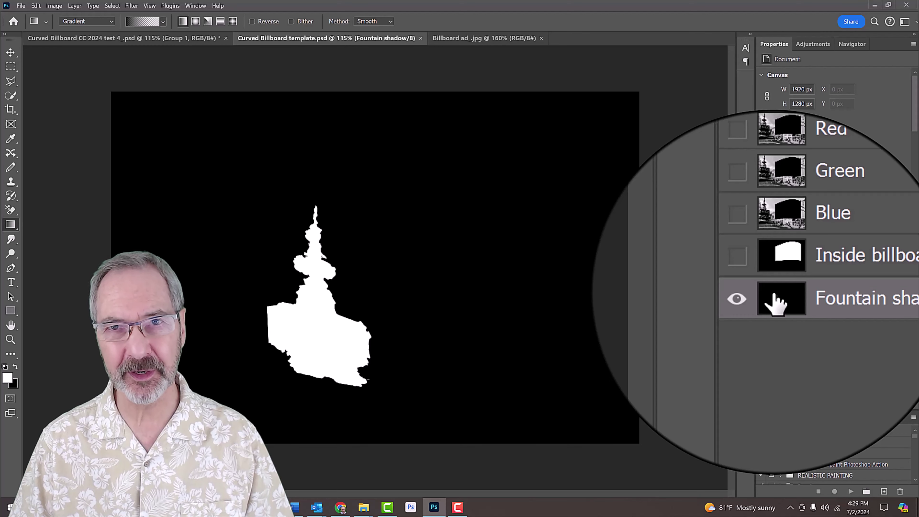
pyautogui.click(772, 238)
pyautogui.click(770, 214)
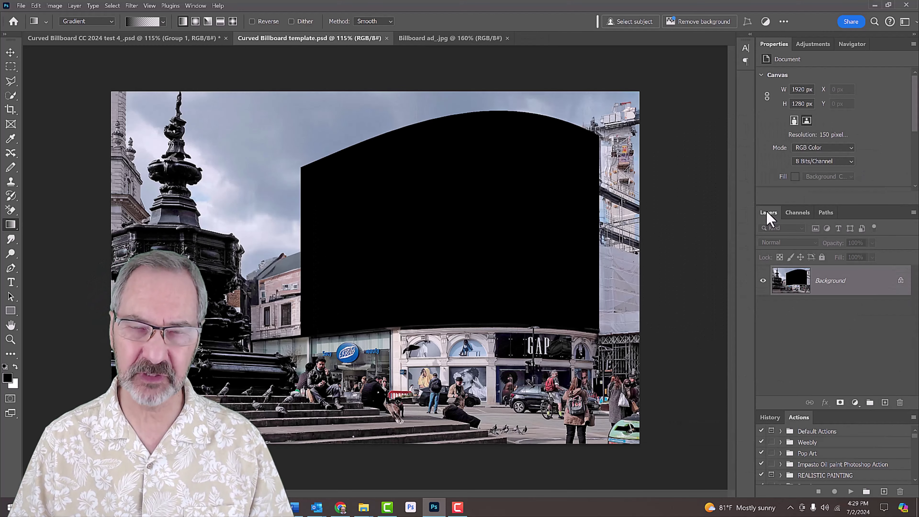
# Convert the Billboard ad car image's Background into smart object Layer 0.
pyautogui.click(464, 38)
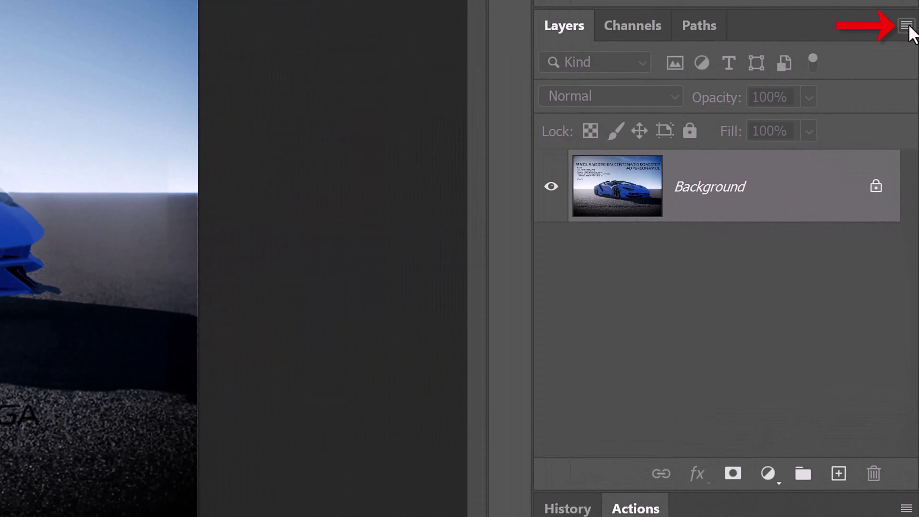
pyautogui.click(907, 25)
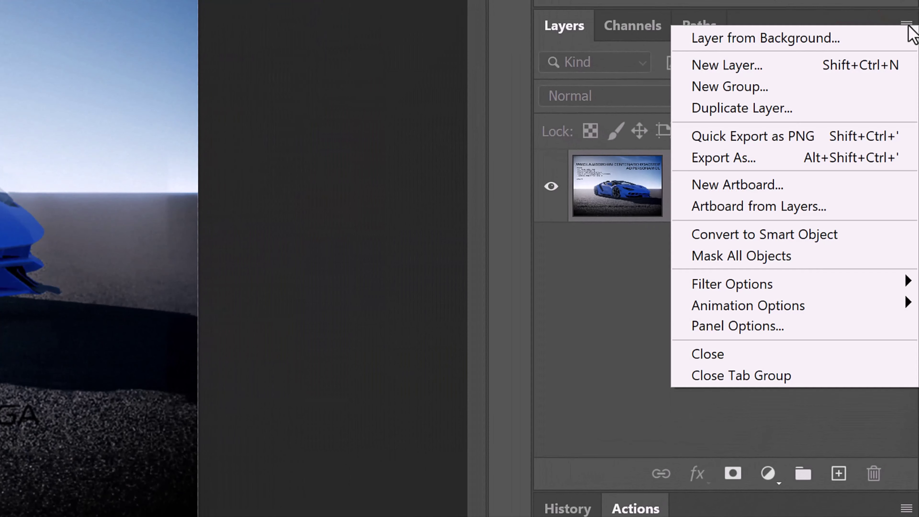
pyautogui.click(758, 245)
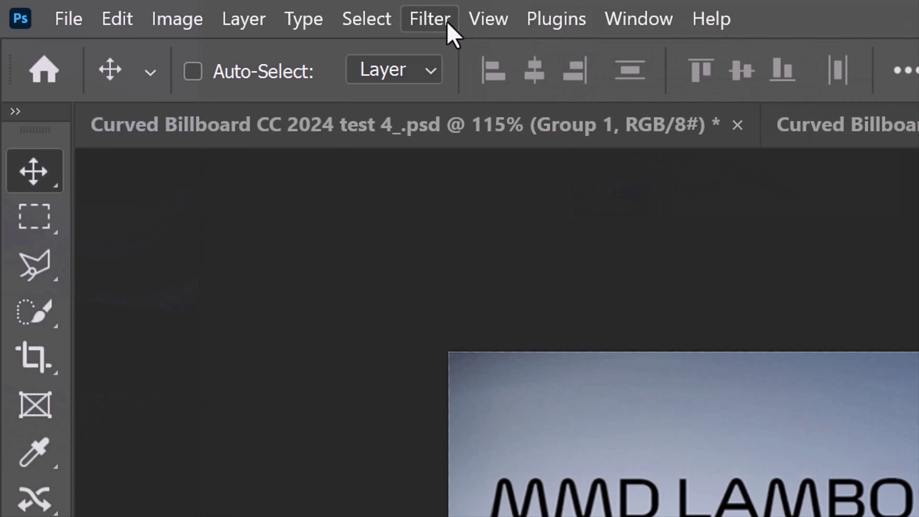
# Apply a Camera Raw smart filter to Layer 0 with Grain set to 25.
pyautogui.click(432, 18)
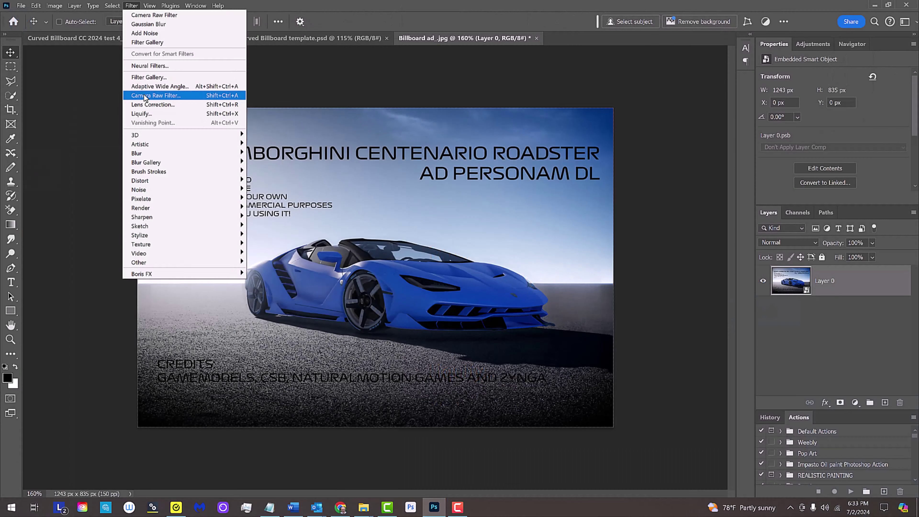
pyautogui.click(473, 313)
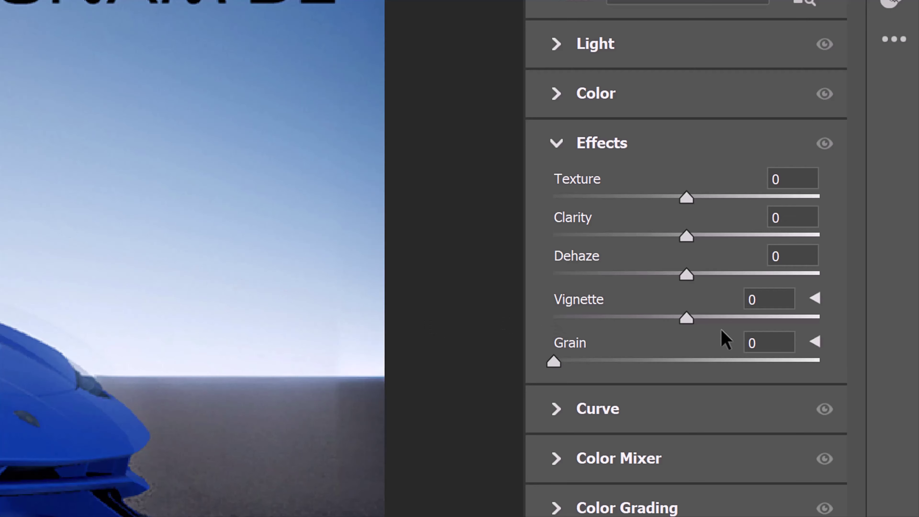
pyautogui.click(780, 342)
pyautogui.write('25')
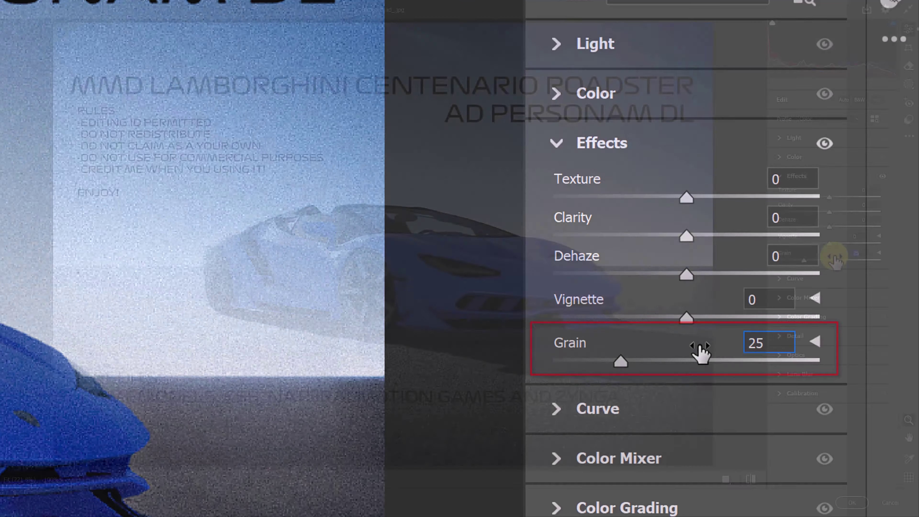
pyautogui.press('Return')
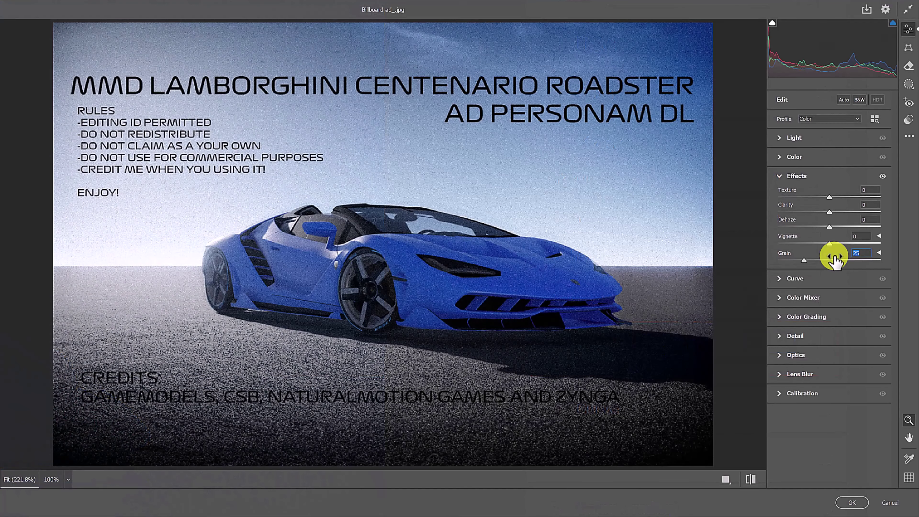
pyautogui.click(859, 477)
pyautogui.click(853, 502)
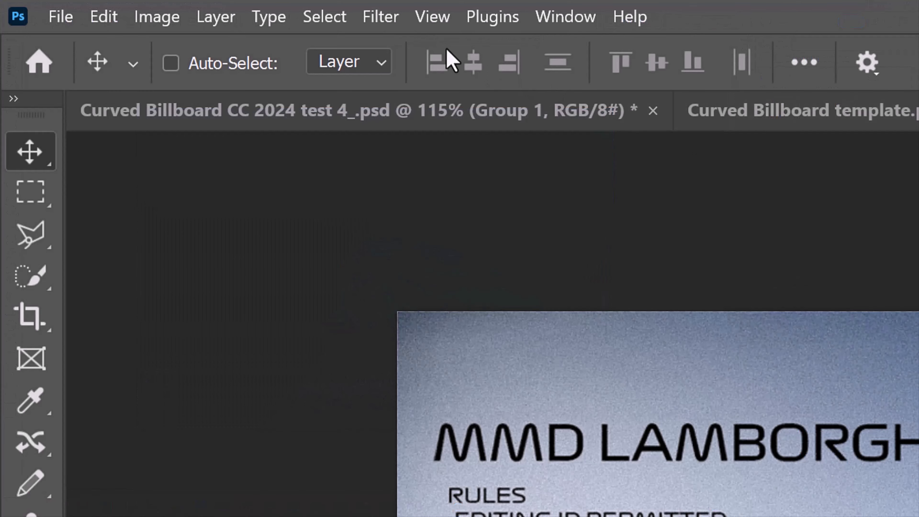
# Apply a 0.3-pixel Gaussian Blur smart filter to the car ad.
pyautogui.click(132, 5)
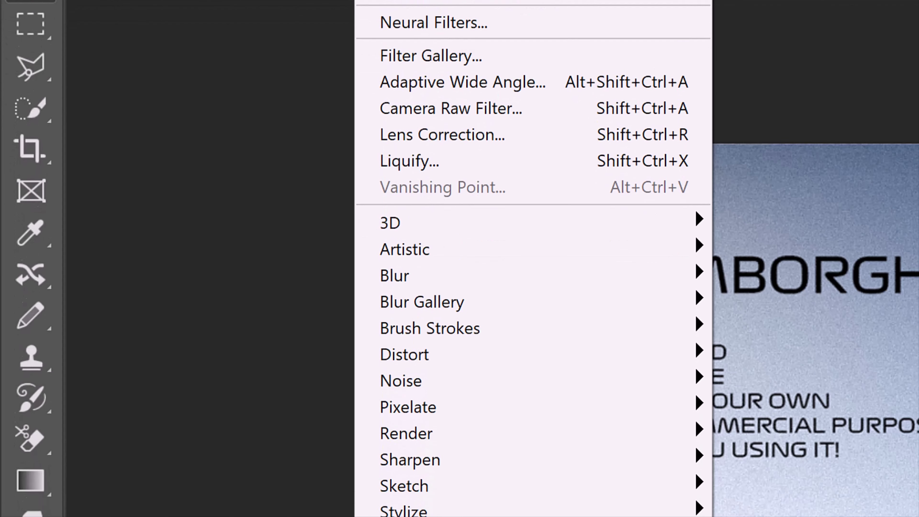
pyautogui.moveTo(394, 204)
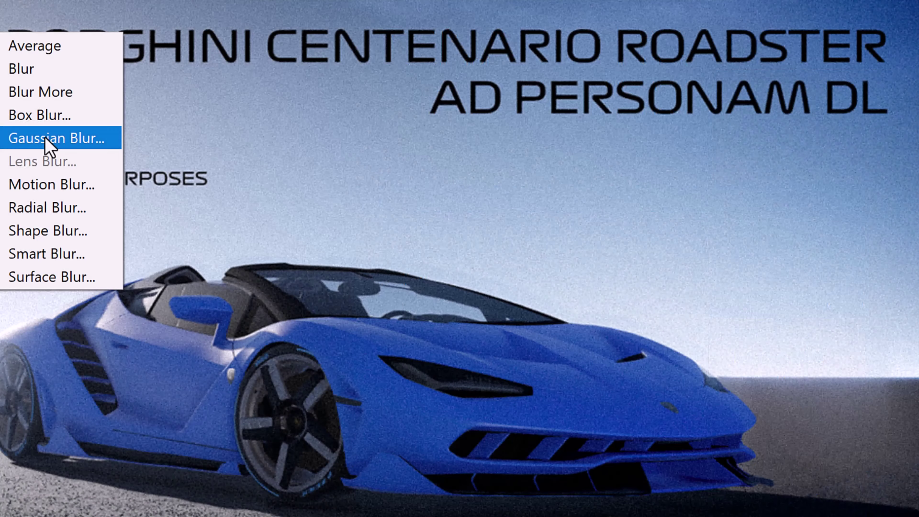
pyautogui.click(781, 313)
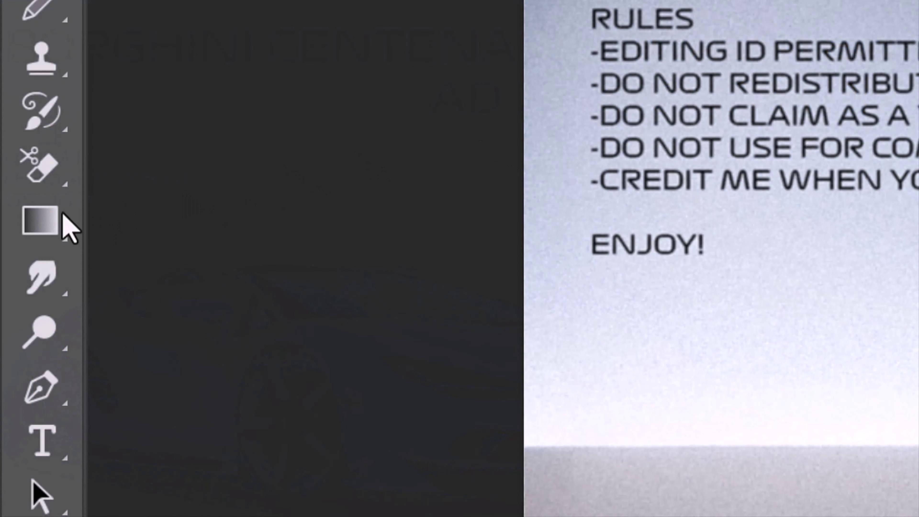
# Draw a horizontal black-to-transparent linear gradient leftward from the car ad's right edge.
pyautogui.rightClick(41, 222)
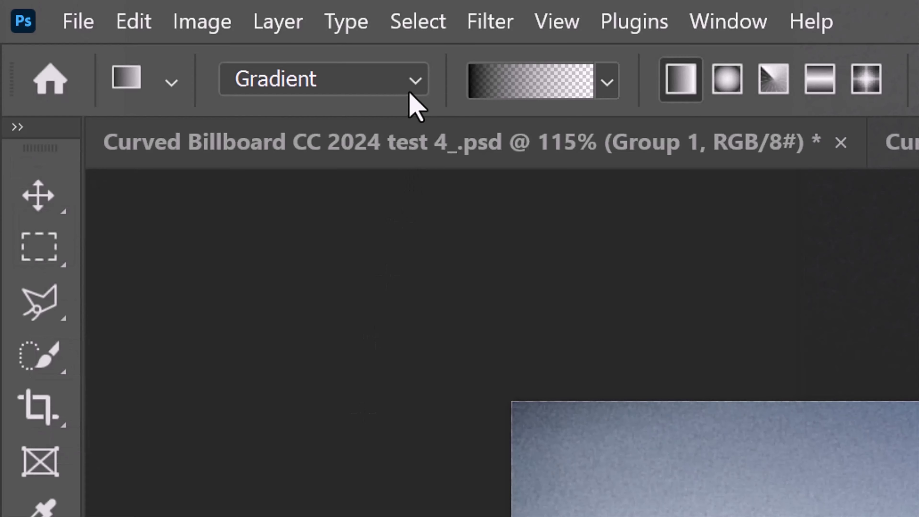
pyautogui.click(413, 85)
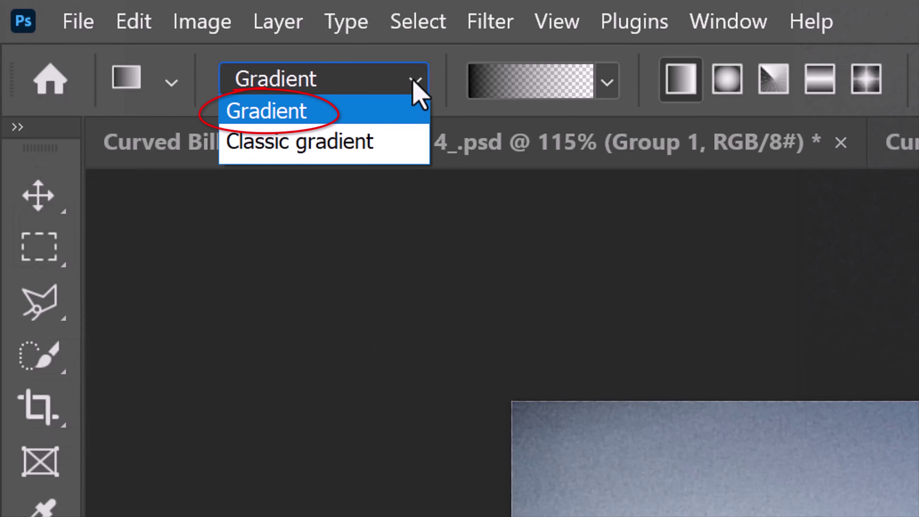
pyautogui.click(413, 82)
pyautogui.click(608, 83)
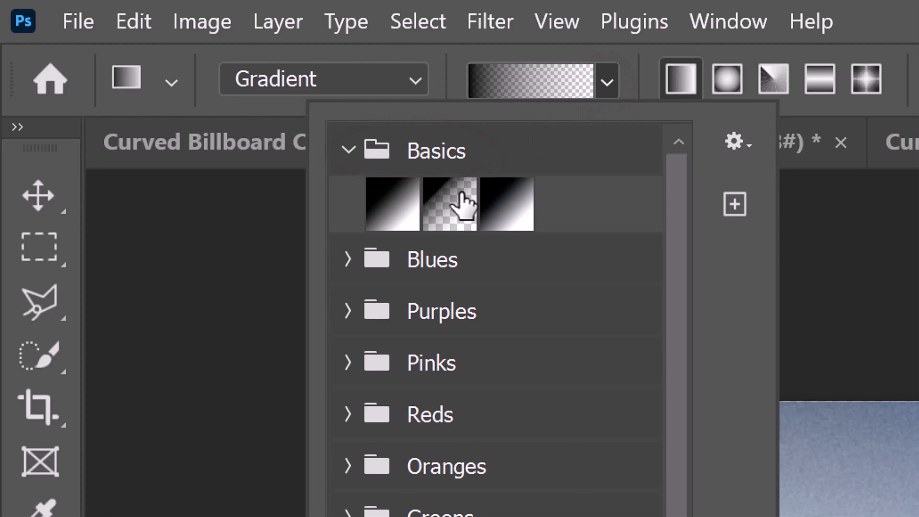
pyautogui.click(446, 201)
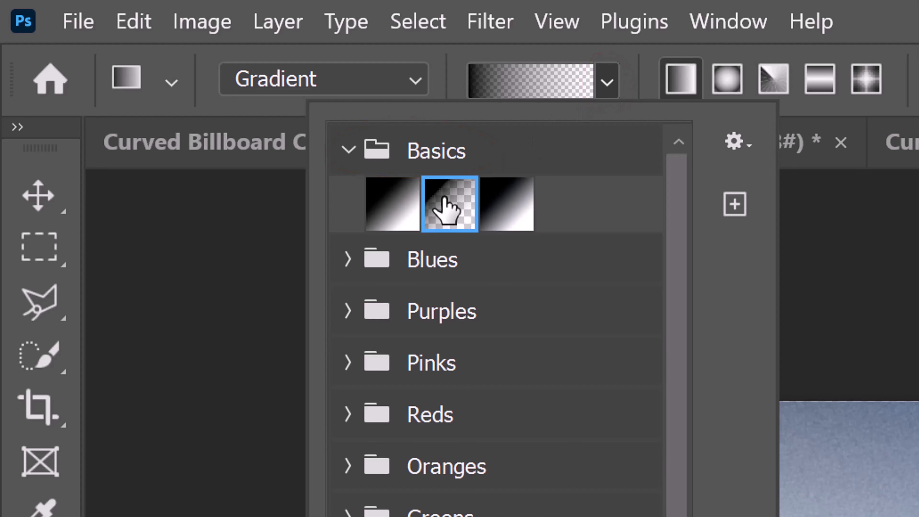
pyautogui.click(677, 72)
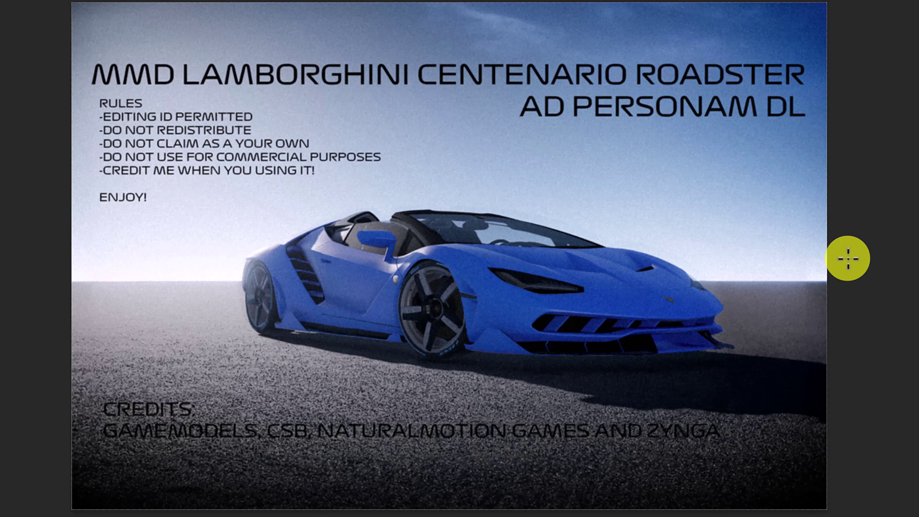
pyautogui.press('shift')
pyautogui.moveTo(849, 258); pyautogui.dragTo(311, 270)
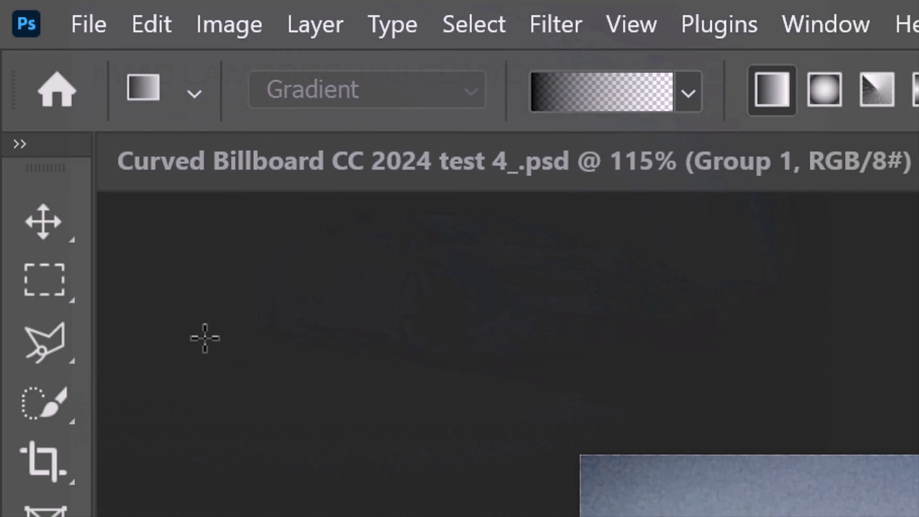
# Set the gradient layer to Multiply blending at 50% opacity.
pyautogui.click(45, 221)
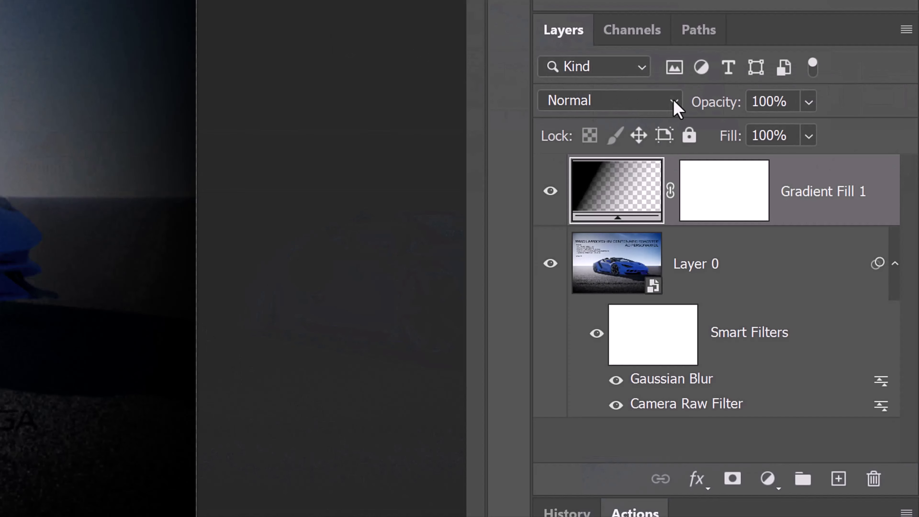
pyautogui.click(673, 106)
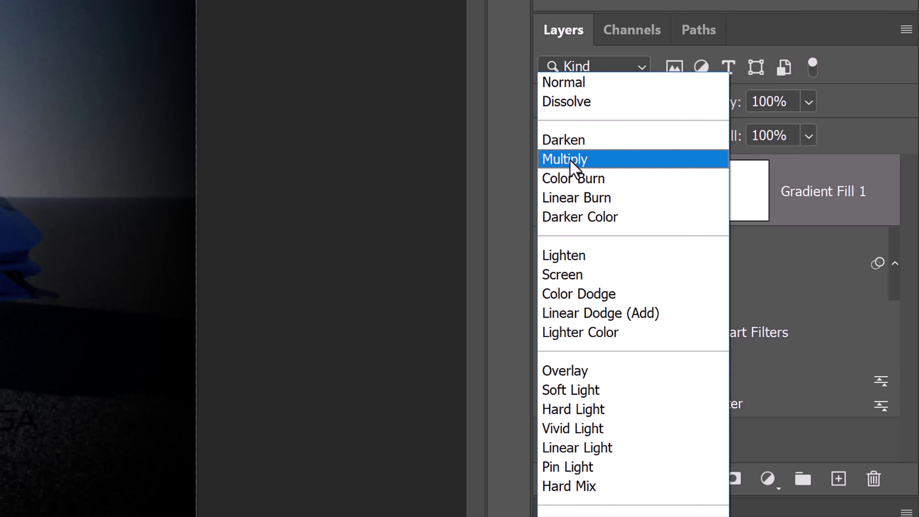
pyautogui.click(572, 160)
pyautogui.click(773, 101)
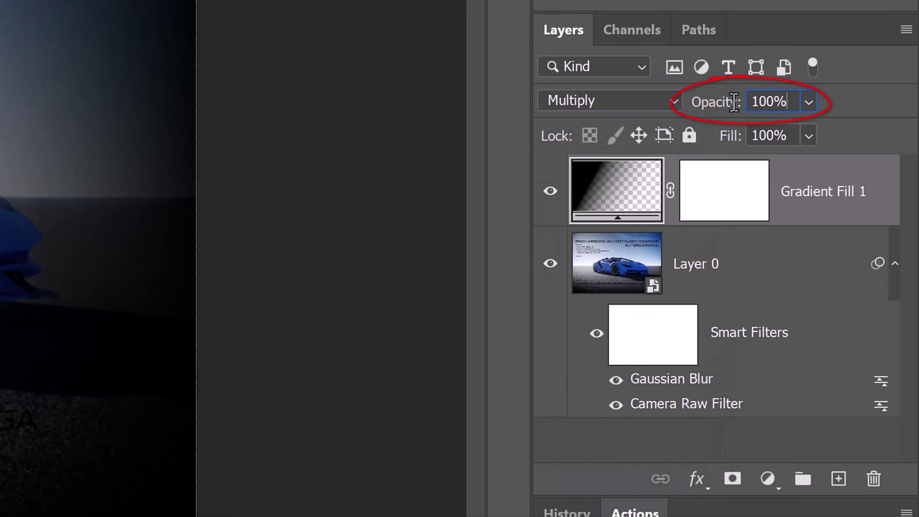
pyautogui.write('50')
pyautogui.press('Return')
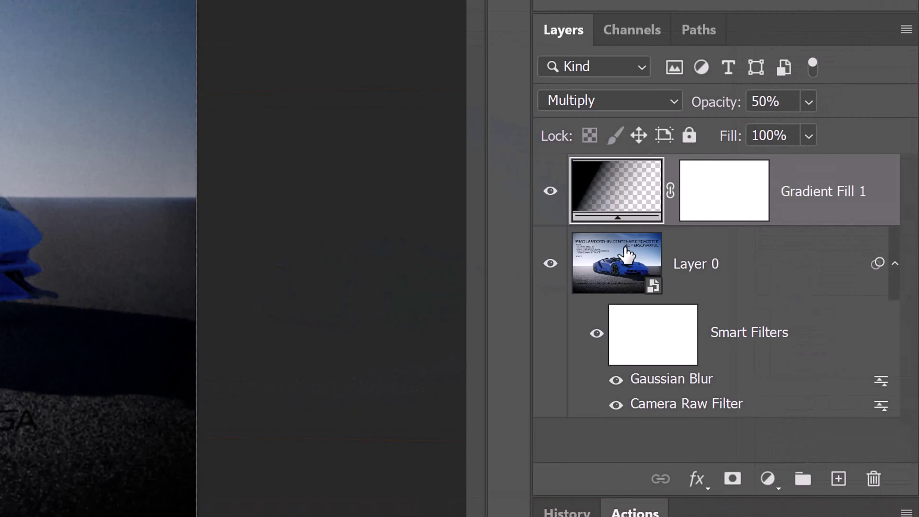
# Combine the gradient layer and Layer 0 into one smart object, Gradient Fill 1.
pyautogui.keyDown('shift'); pyautogui.click(625, 256); pyautogui.keyUp('shift')
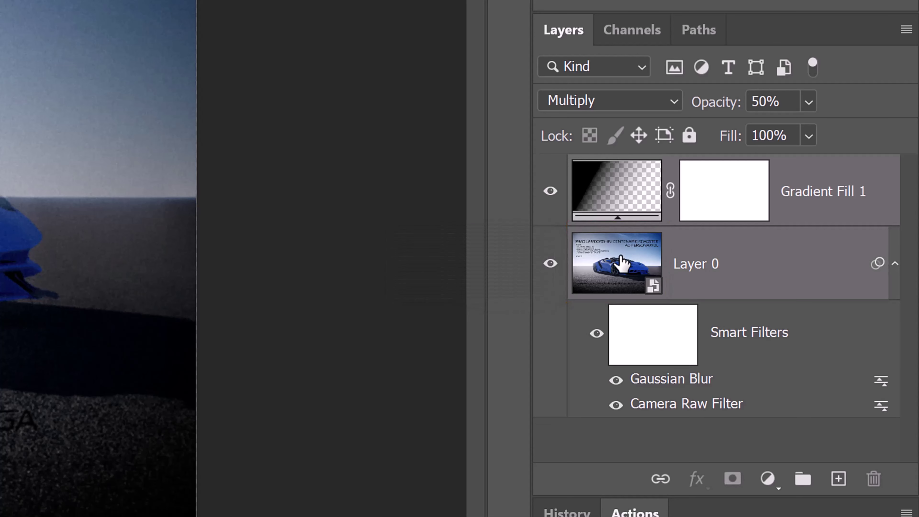
pyautogui.click(907, 30)
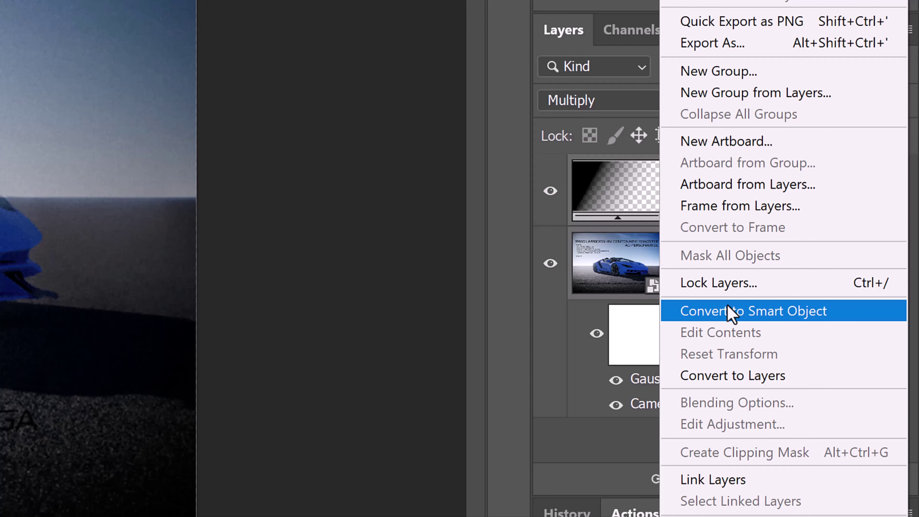
pyautogui.click(728, 311)
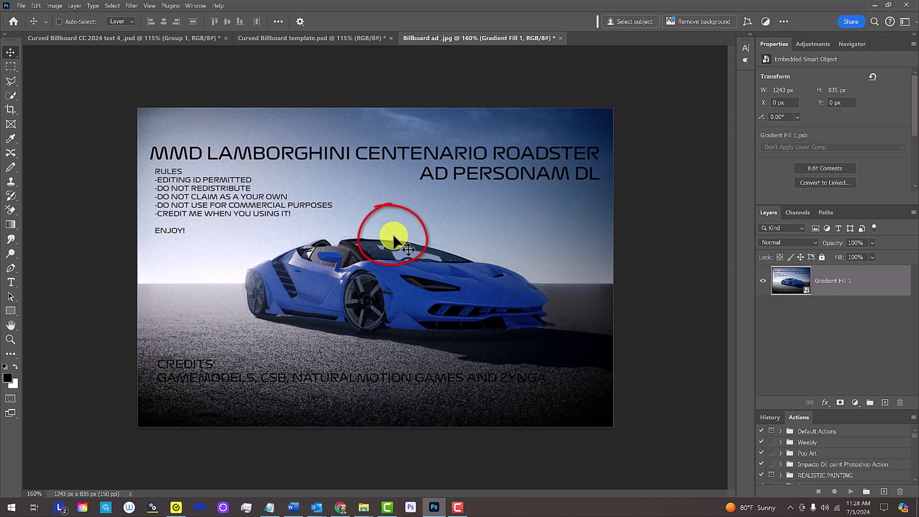
# Drag the Gradient Fill 1 car ad into the Curved Billboard template and set opacity to 47%.
pyautogui.press('v')
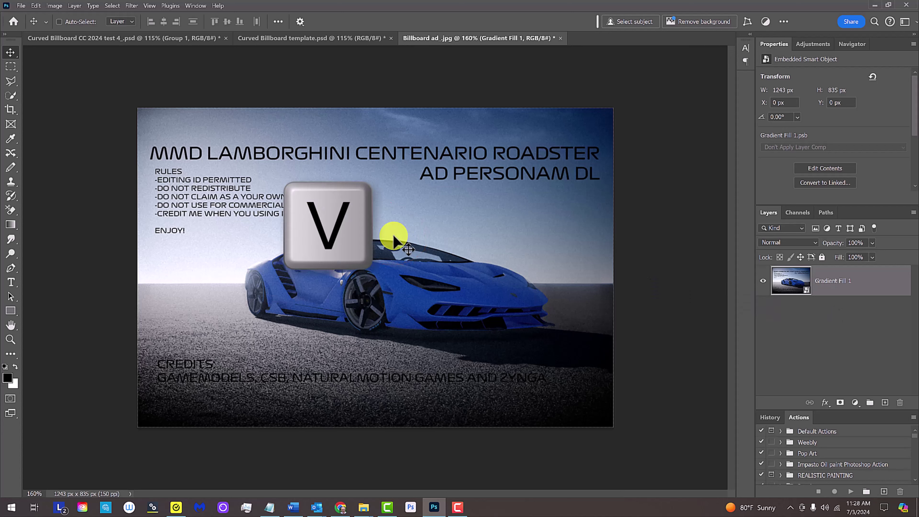
pyautogui.moveTo(395, 239); pyautogui.dragTo(322, 38)
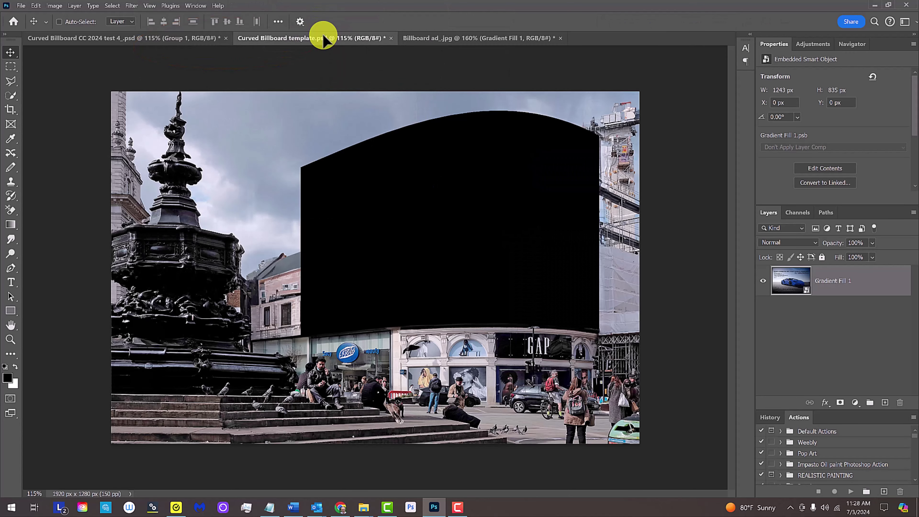
pyautogui.moveTo(324, 39); pyautogui.dragTo(453, 232)
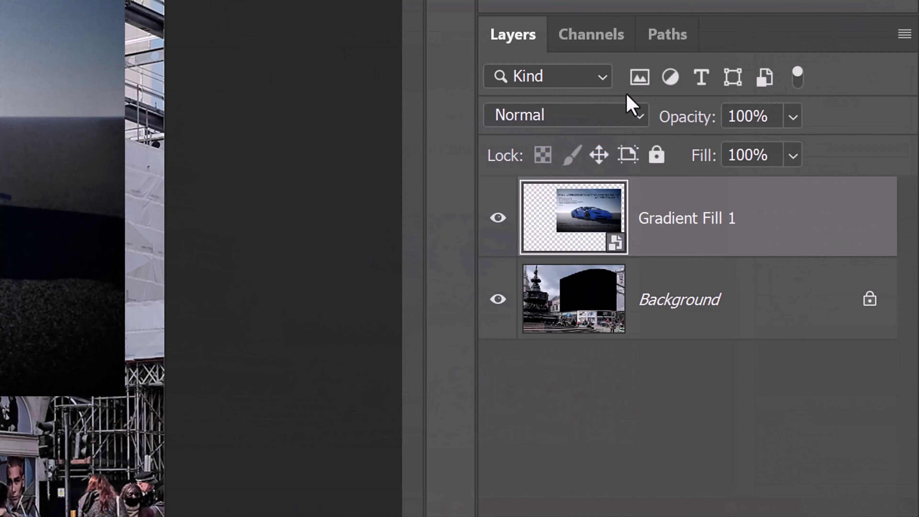
pyautogui.click(794, 118)
pyautogui.moveTo(850, 148); pyautogui.dragTo(796, 152)
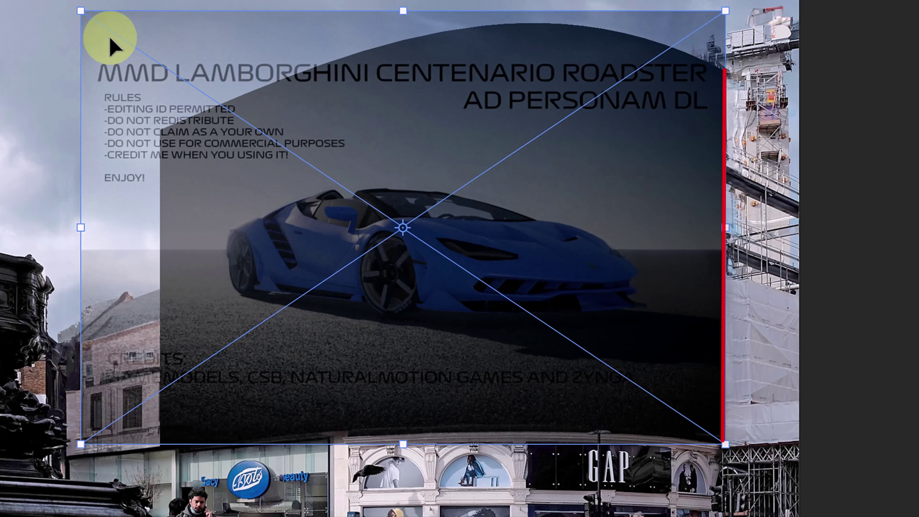
# Scale the car ad down to about 1089 × 731 px to fit the black billboard area.
pyautogui.moveTo(81, 11); pyautogui.dragTo(169, 51)
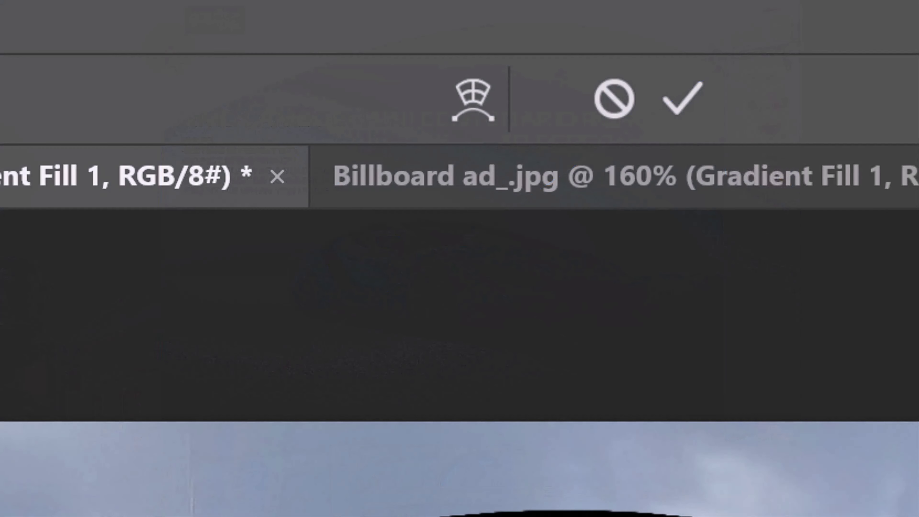
# Warp the car ad so its arched top and corners follow the curved billboard.
pyautogui.click(471, 97)
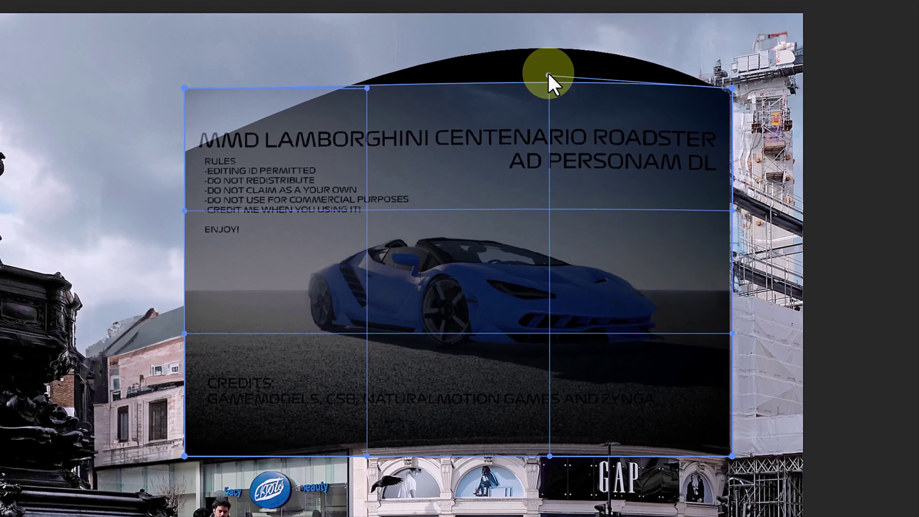
pyautogui.moveTo(537, 64); pyautogui.dragTo(549, 3)
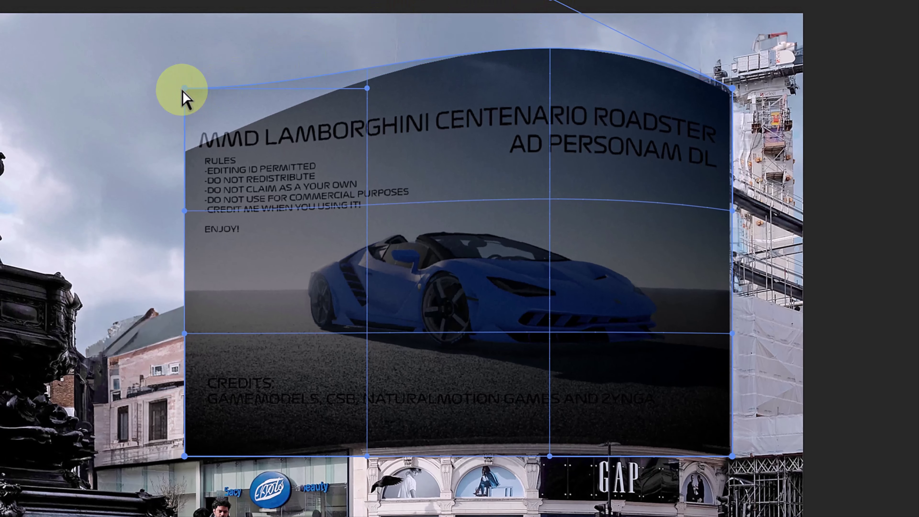
pyautogui.moveTo(184, 89); pyautogui.dragTo(185, 151)
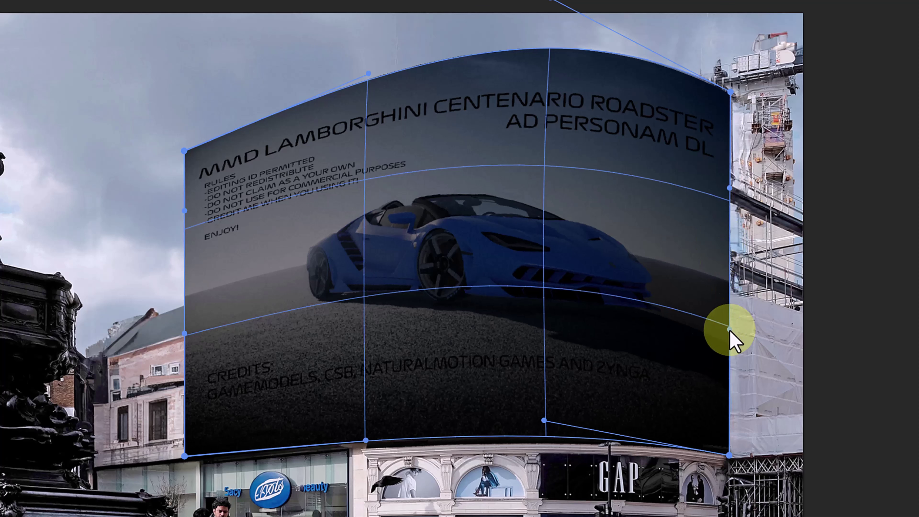
pyautogui.moveTo(544, 286); pyautogui.dragTo(546, 282)
pyautogui.moveTo(547, 47); pyautogui.dragTo(541, 51)
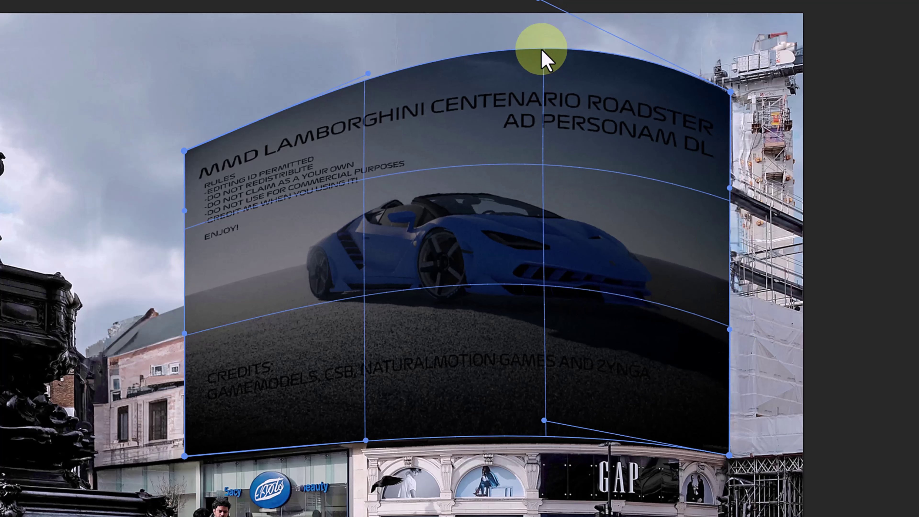
# Commit the warp and restore the car ad to 100% opacity.
pyautogui.press('Return')
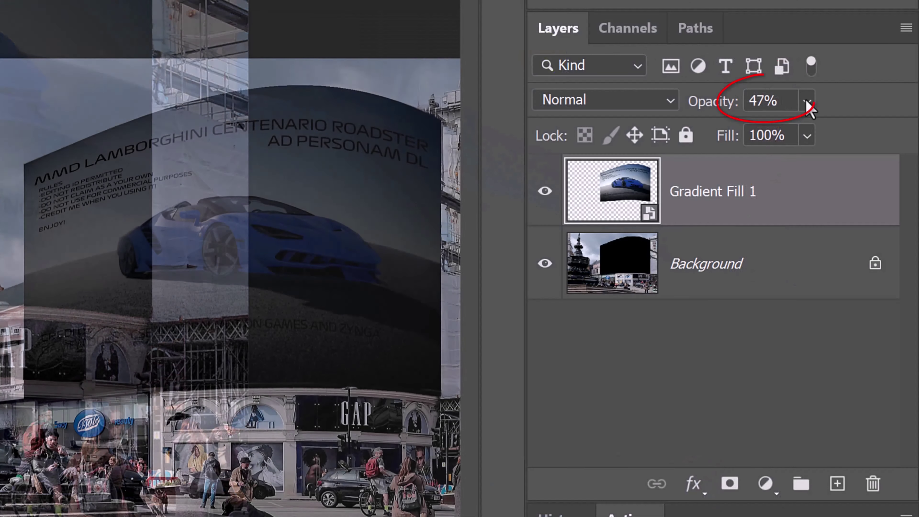
pyautogui.click(807, 101)
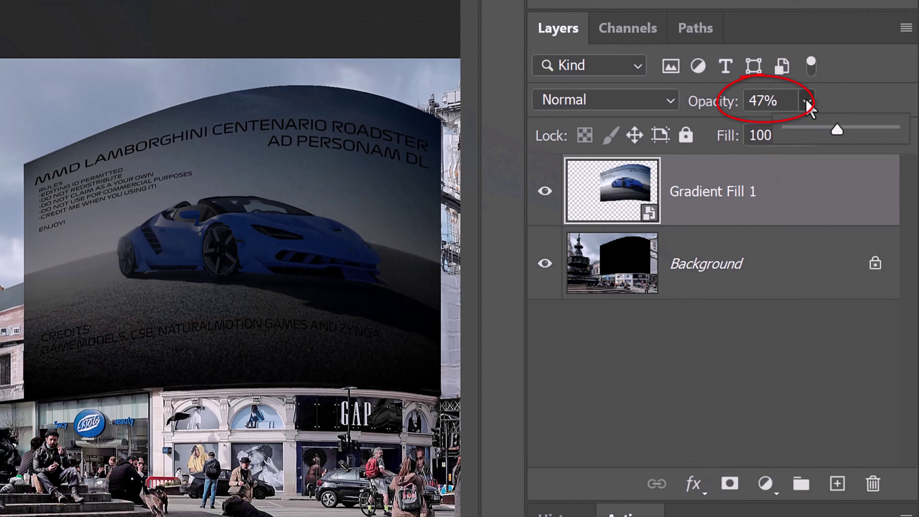
pyautogui.moveTo(836, 129); pyautogui.dragTo(893, 129)
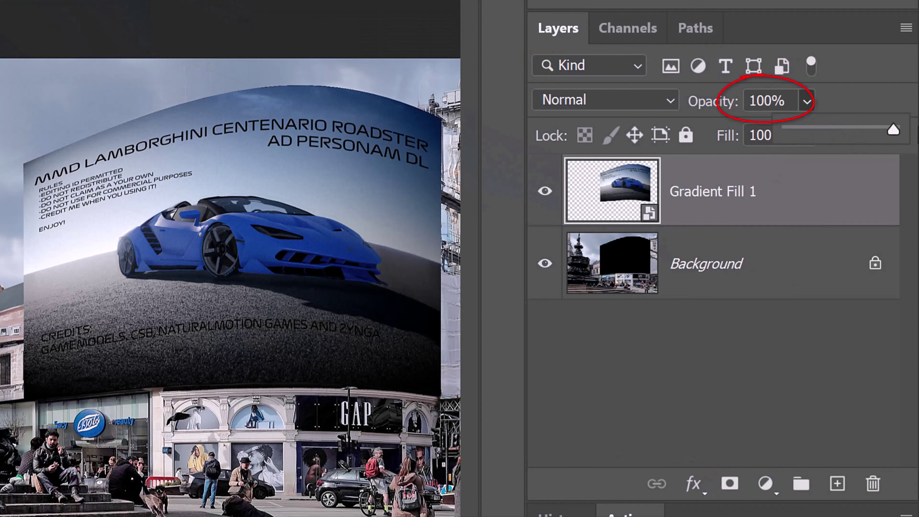
# Load the Inside billboard channel as a selection and add it as Gradient Fill 1's layer mask.
pyautogui.click(618, 33)
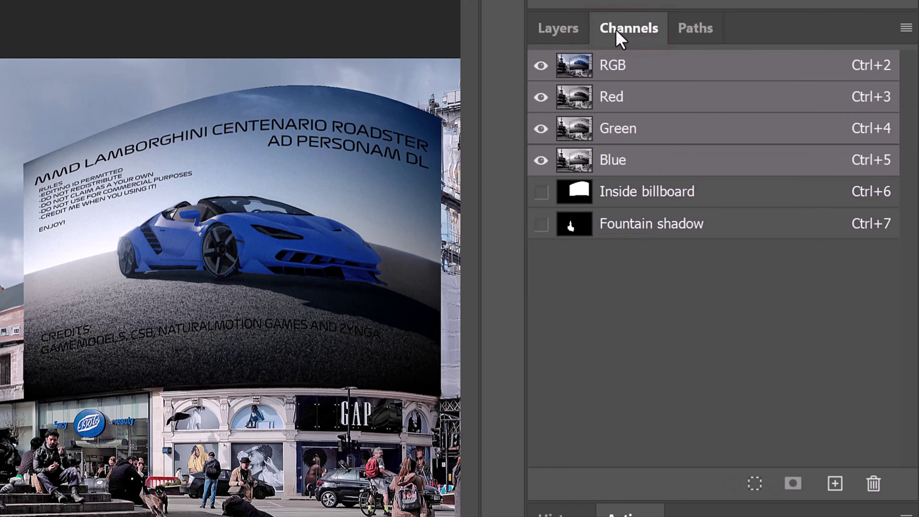
pyautogui.keyDown('ctrl'); pyautogui.click(579, 192); pyautogui.keyUp('ctrl')
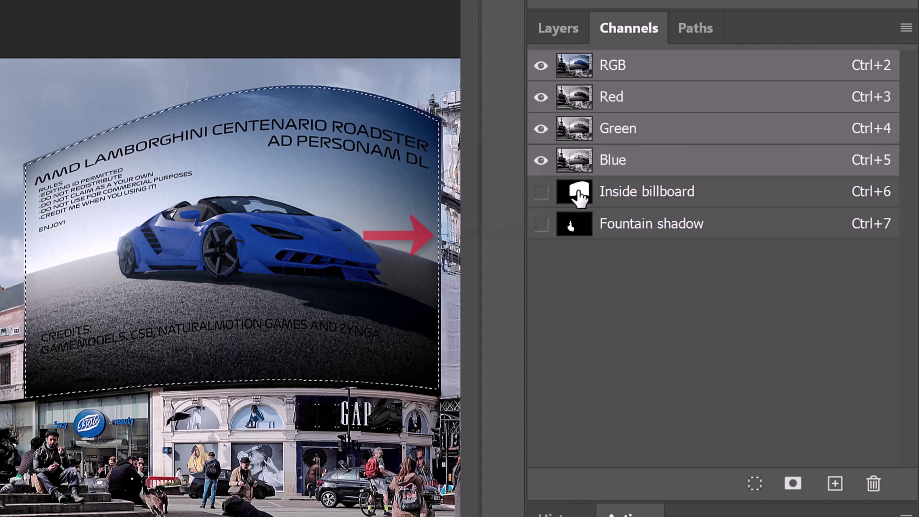
pyautogui.click(560, 32)
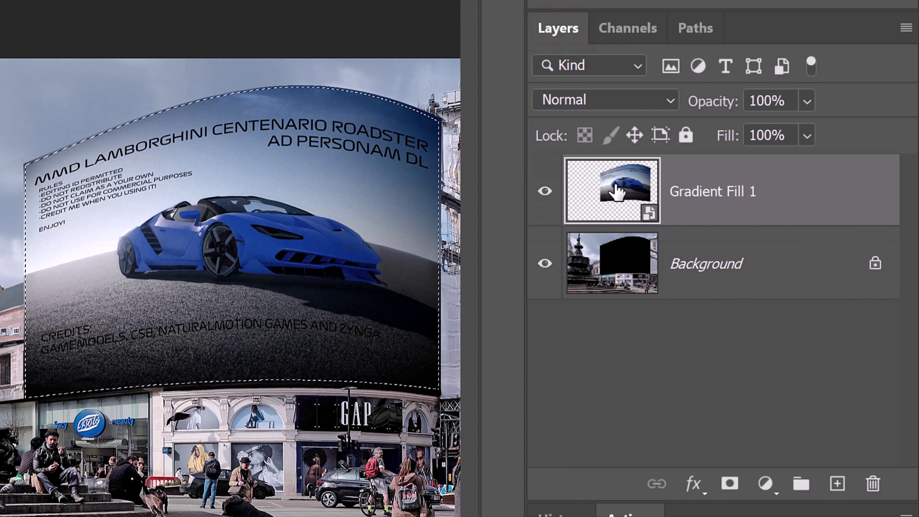
pyautogui.click(730, 487)
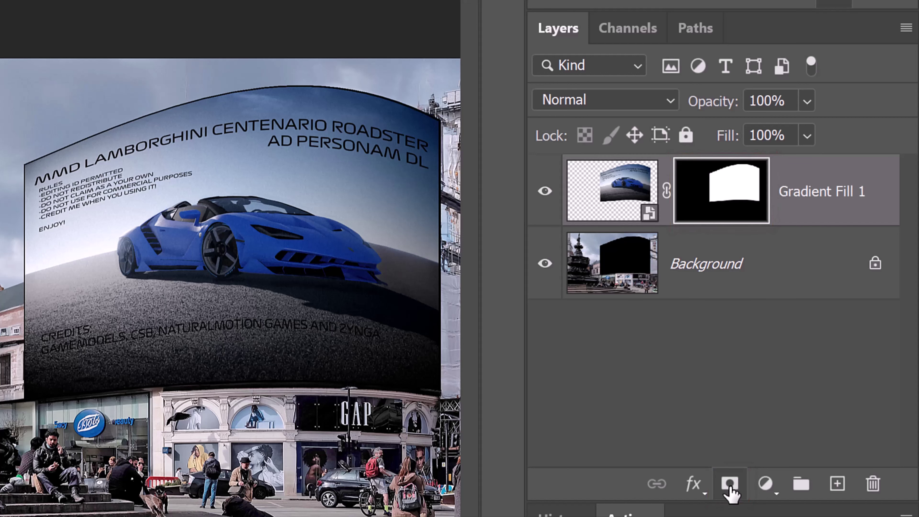
pyautogui.hotkey('ctrl', '+')
pyautogui.hotkey('ctrl', '+')
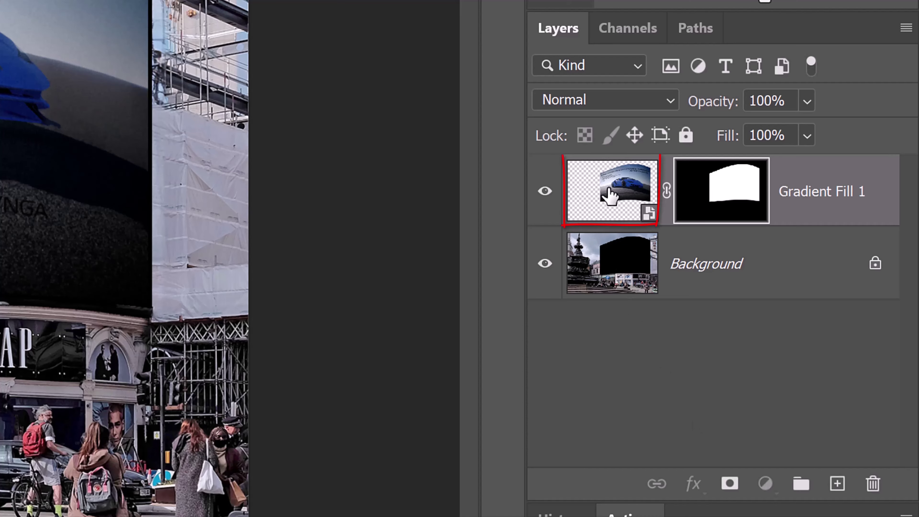
pyautogui.click(611, 196)
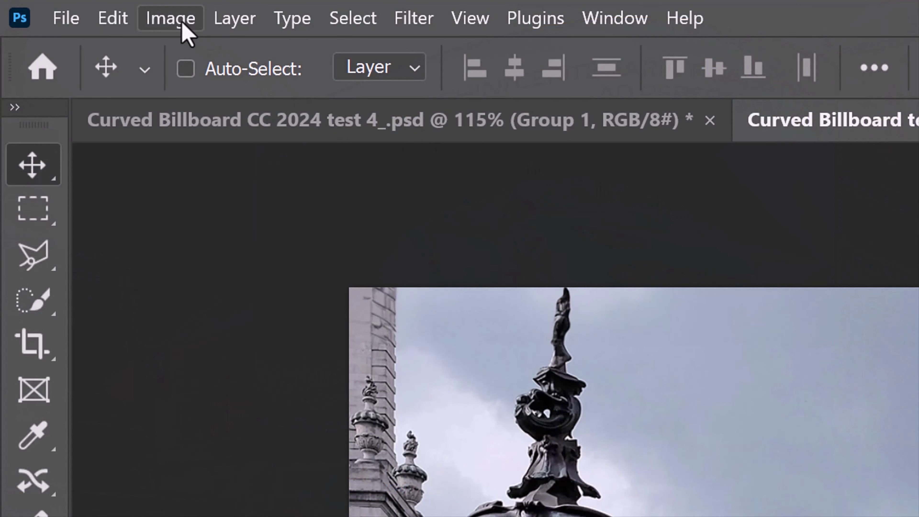
# Apply Image > Adjustments > Shadows/Highlights to the car ad with Shadows Amount 20%.
pyautogui.click(177, 20)
pyautogui.moveTo(217, 90)
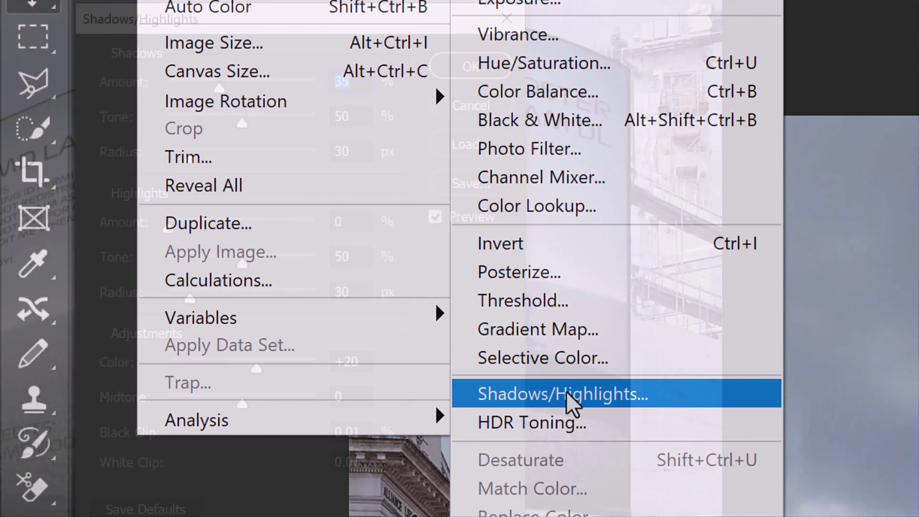
pyautogui.click(573, 394)
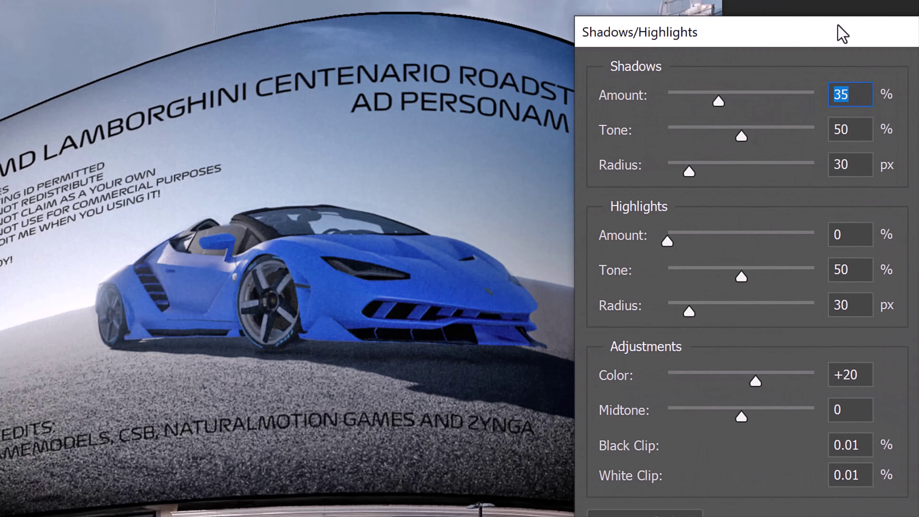
pyautogui.moveTo(718, 101); pyautogui.dragTo(697, 104)
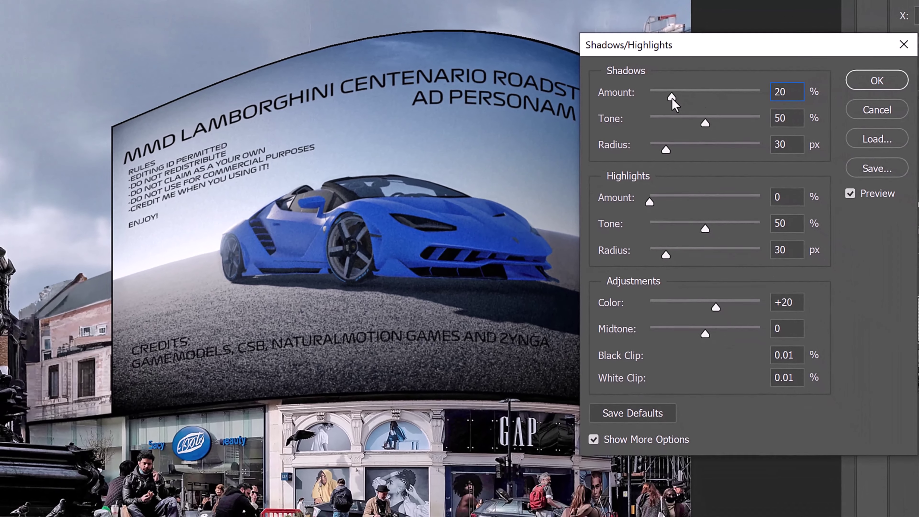
pyautogui.click(877, 82)
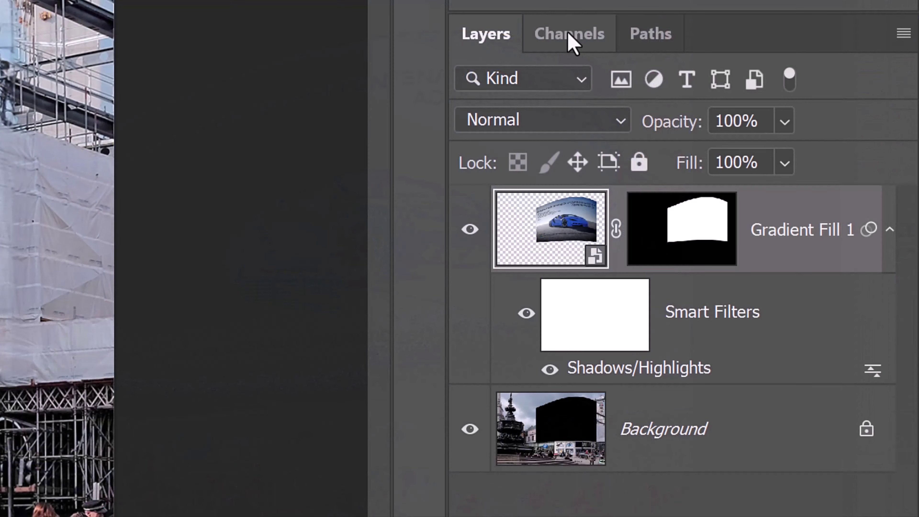
# Load the Fountain shadow channel as a selection and fill it solid black on a new Layer 1.
pyautogui.click(543, 35)
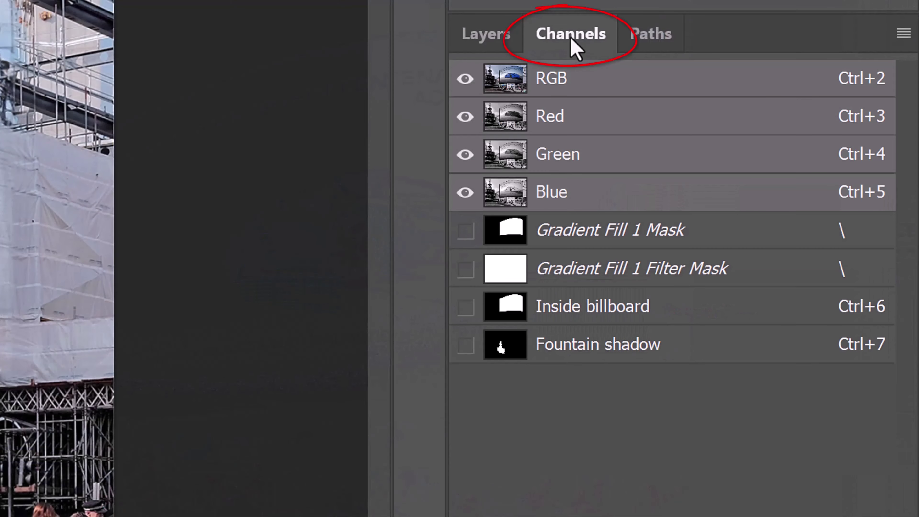
pyautogui.keyDown('ctrl'); pyautogui.click(504, 346); pyautogui.keyUp('ctrl')
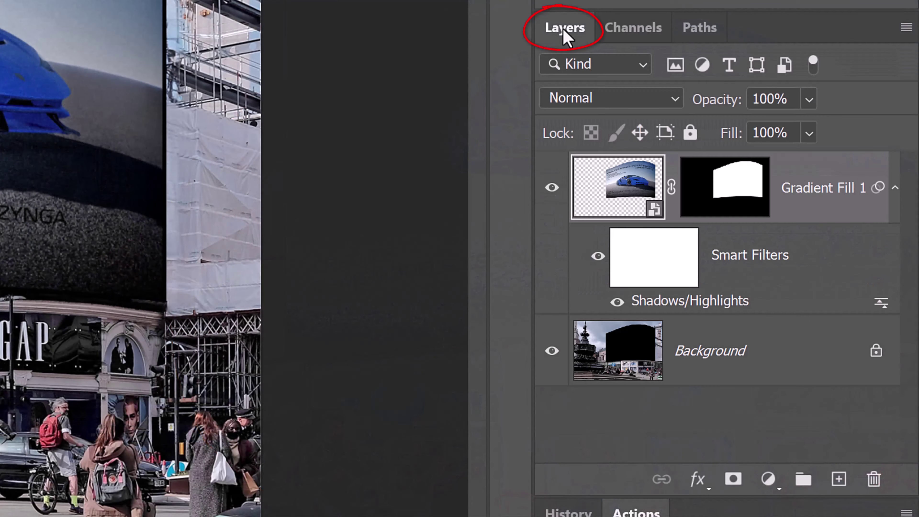
pyautogui.click(839, 480)
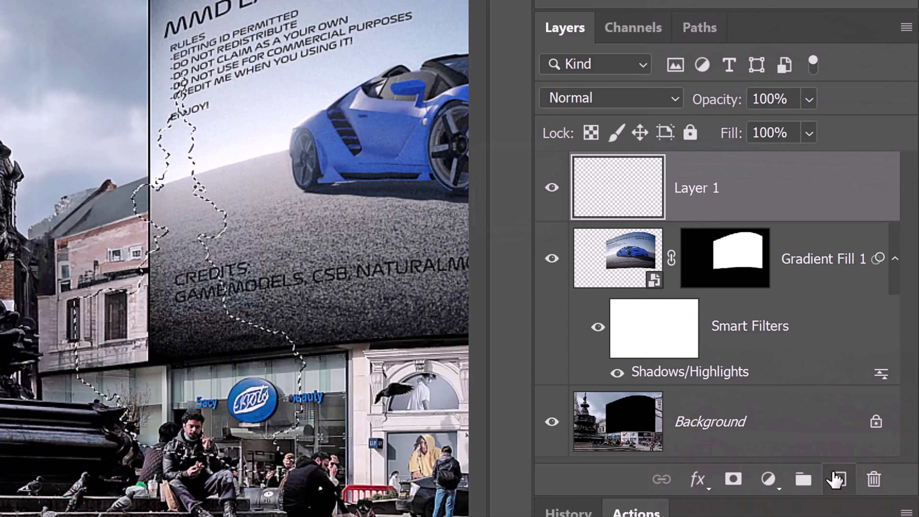
pyautogui.hotkey('alt', 'Delete')
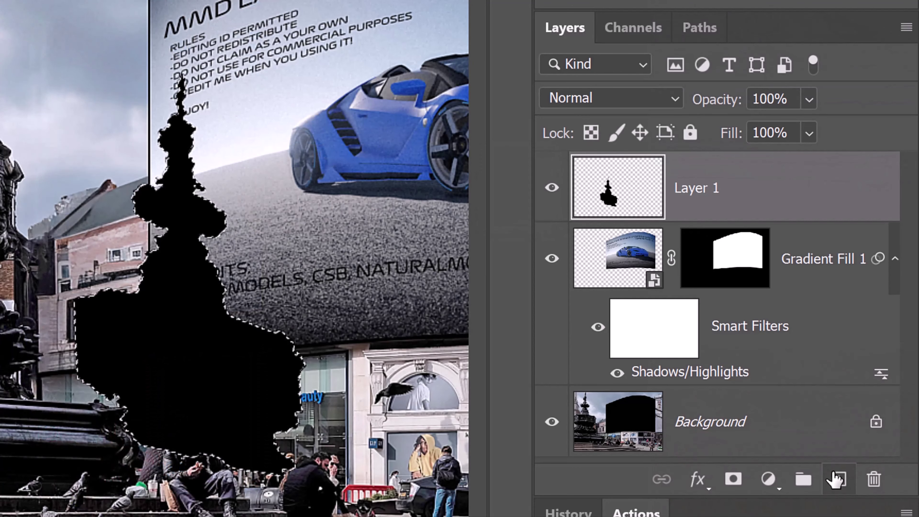
pyautogui.hotkey('ctrl', 'd')
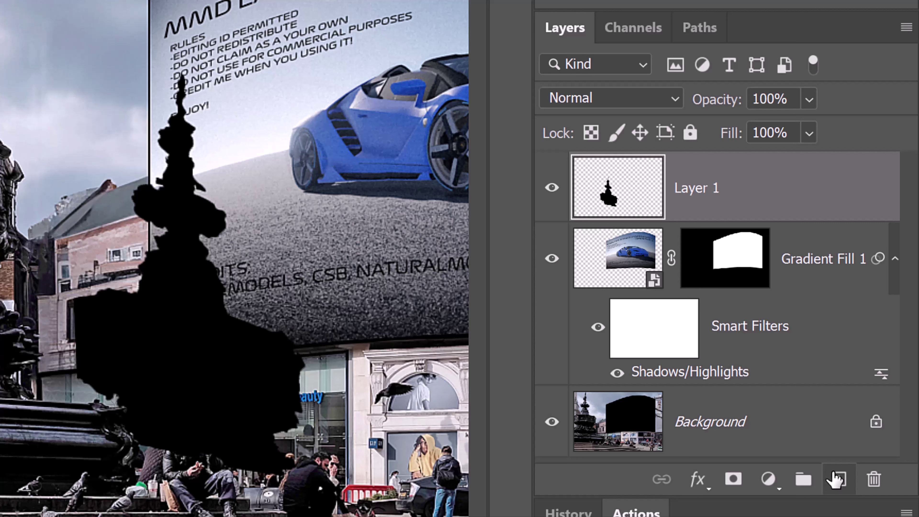
# Clip Layer 1 to the Gradient Fill 1 car ad and convert it to a smart object.
pyautogui.click(667, 220)
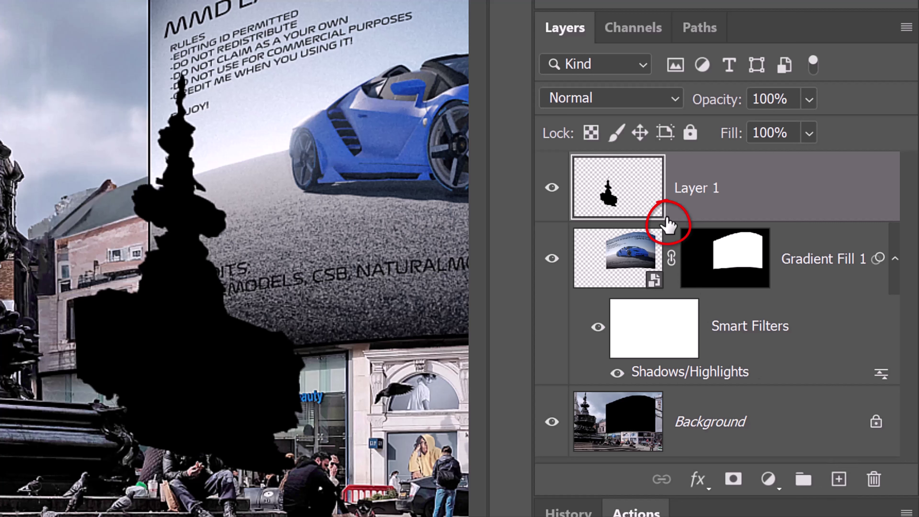
pyautogui.press('alt')
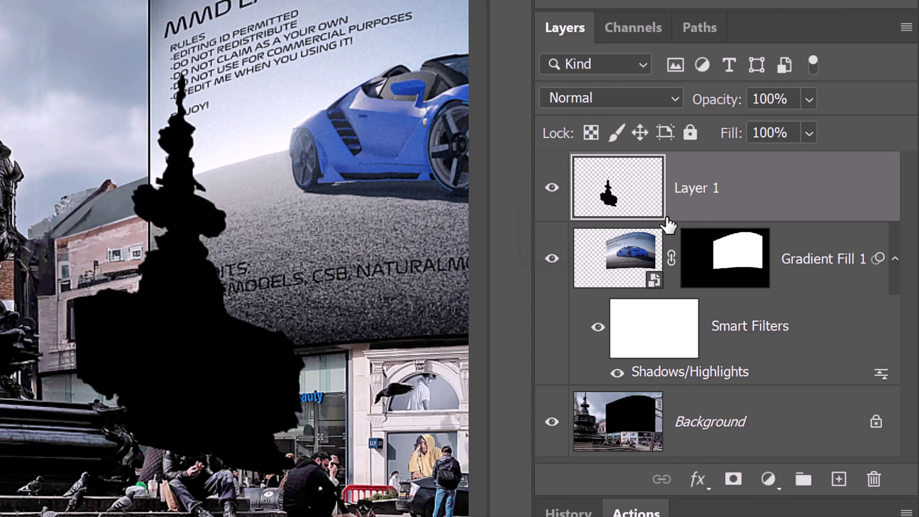
pyautogui.keyDown('alt'); pyautogui.click(669, 225); pyautogui.keyUp('alt')
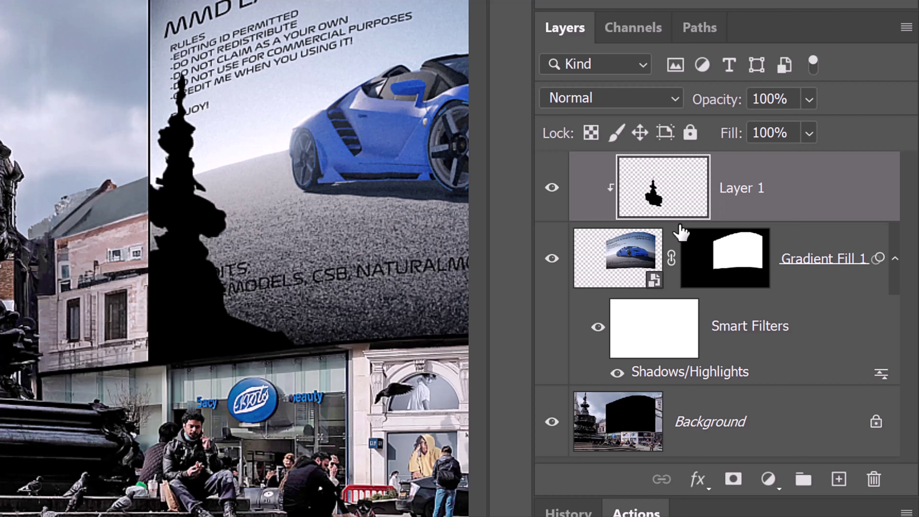
pyautogui.click(906, 27)
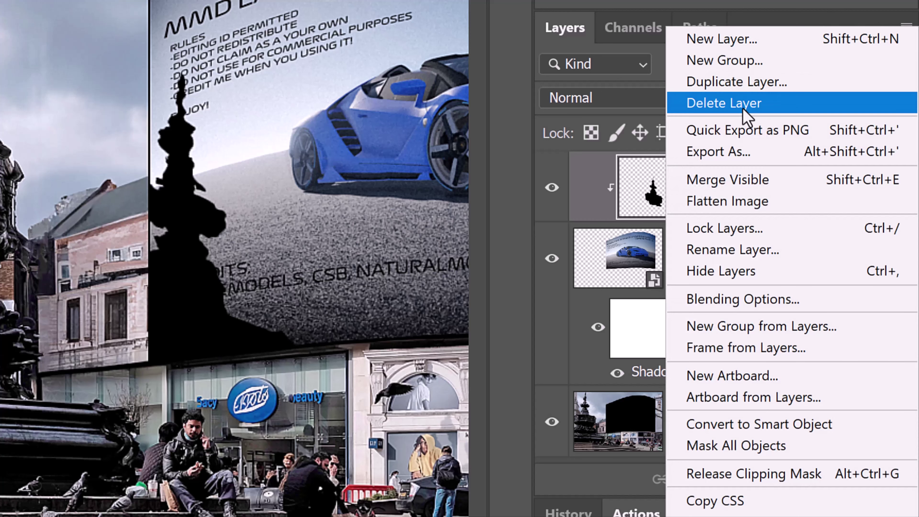
pyautogui.click(738, 428)
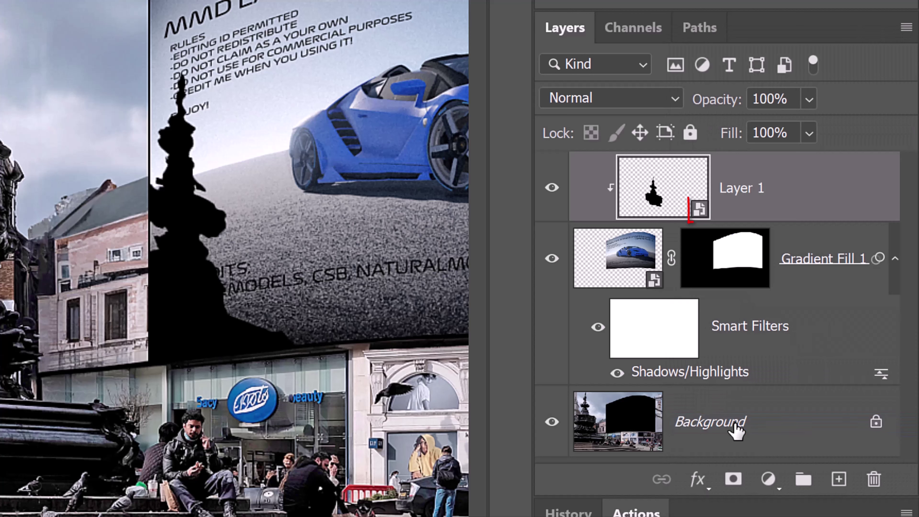
# Set the fountain shadow layer to Linear Burn blend mode at 30% opacity.
pyautogui.click(675, 101)
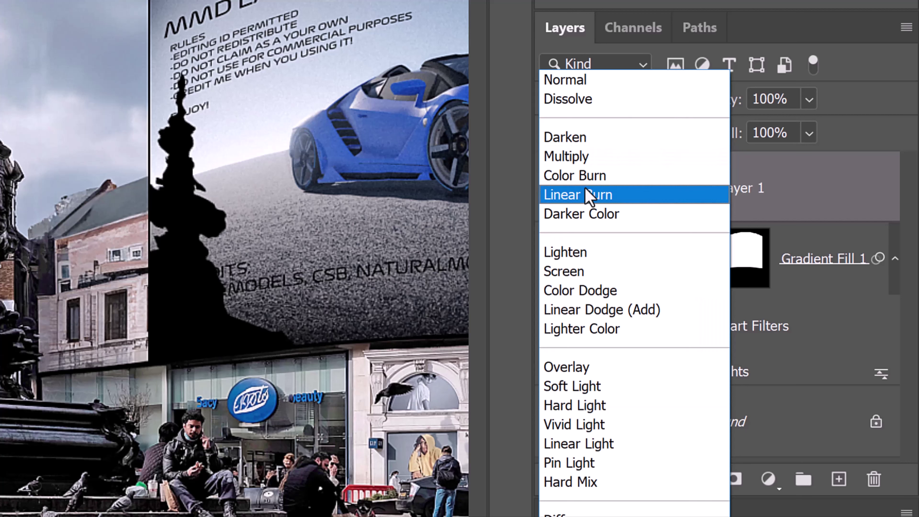
pyautogui.click(589, 195)
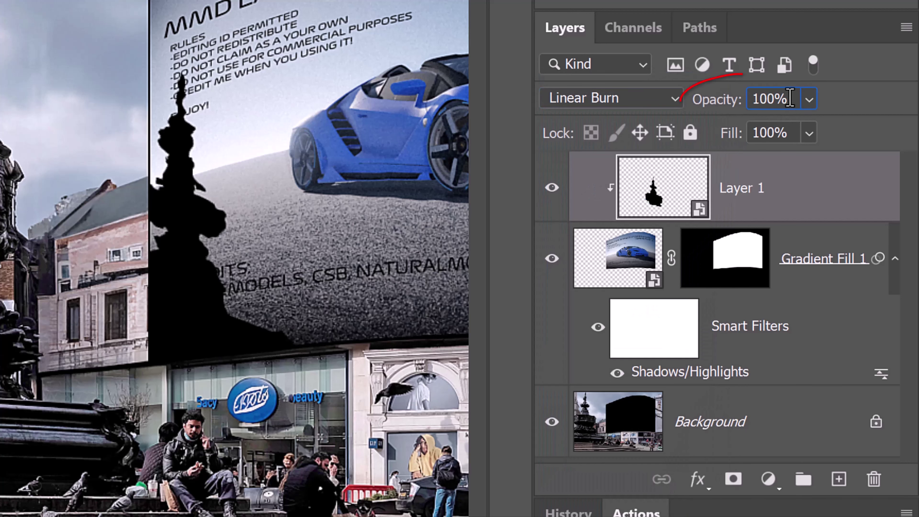
pyautogui.write('30')
pyautogui.press('Return')
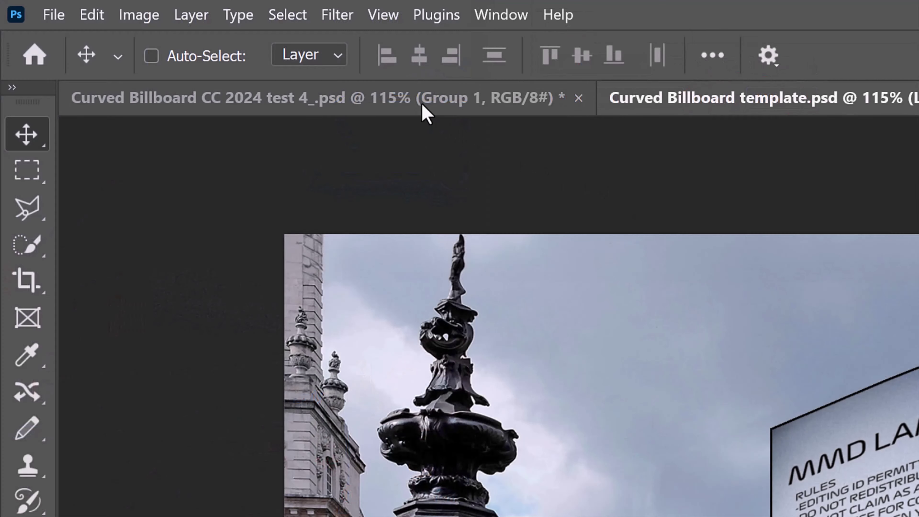
# Soften the shadow with a Gaussian Blur of radius 5.
pyautogui.click(338, 15)
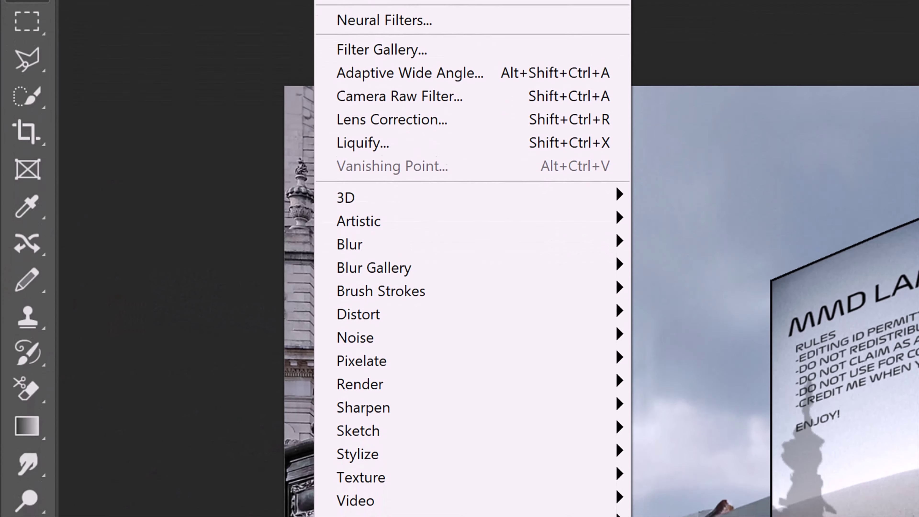
pyautogui.moveTo(355, 206)
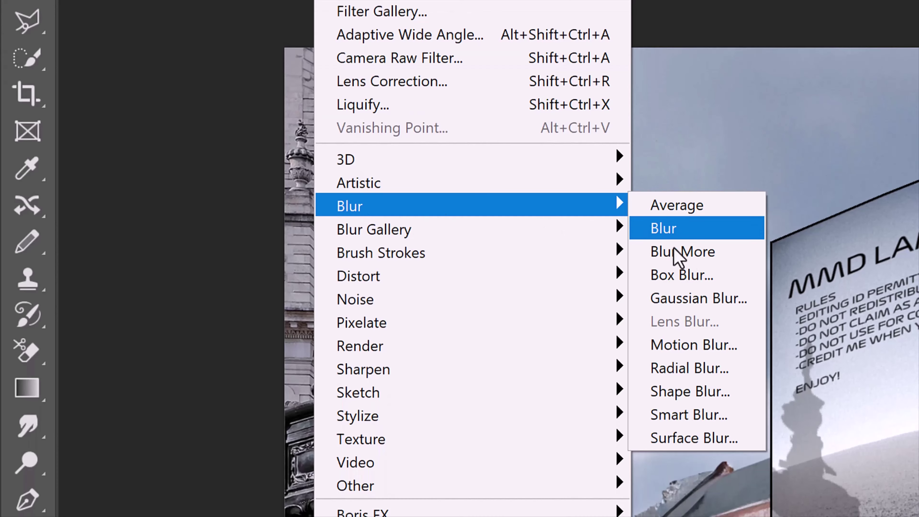
pyautogui.click(691, 296)
pyautogui.write('5')
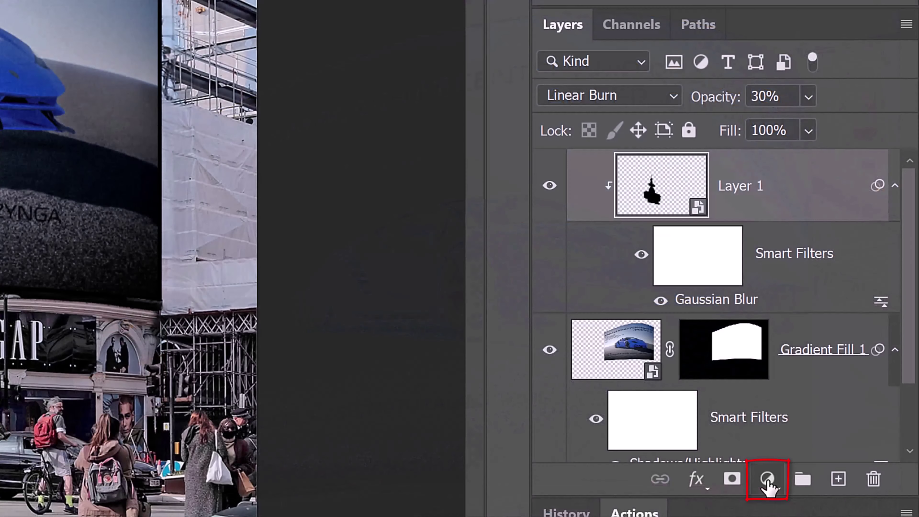
# Add a Vibrance 1 adjustment clipped to the billboard stack with Saturation at -25.
pyautogui.click(768, 480)
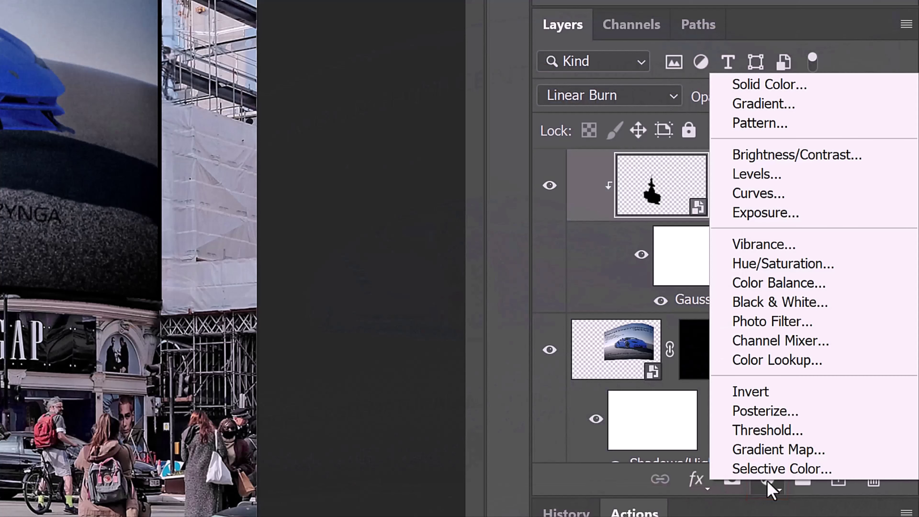
pyautogui.click(761, 246)
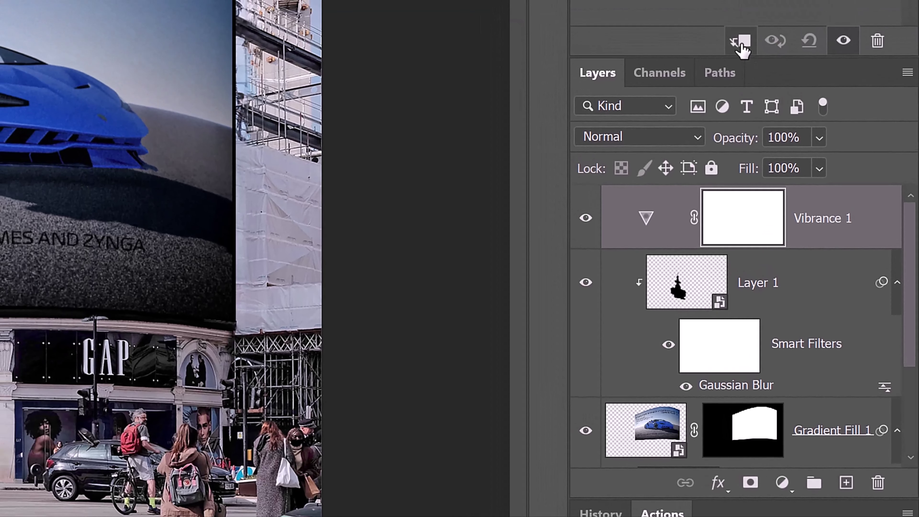
pyautogui.click(741, 43)
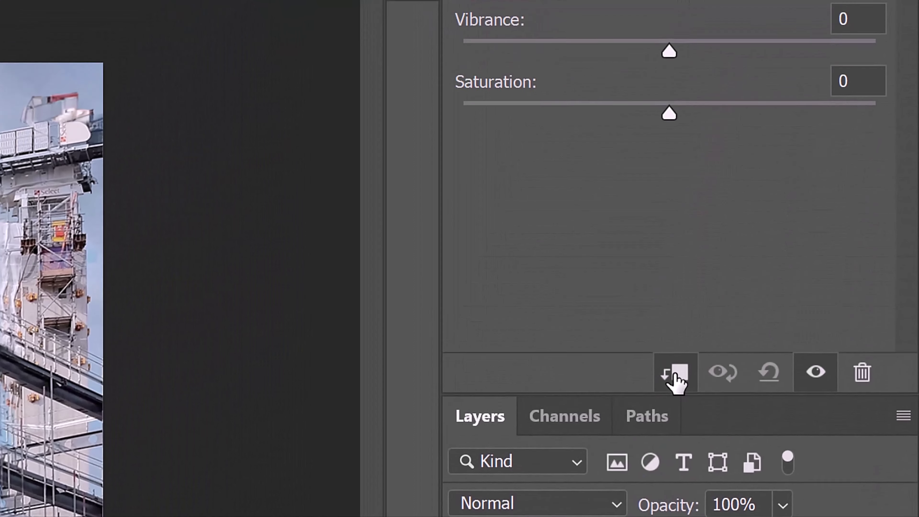
pyautogui.click(861, 77)
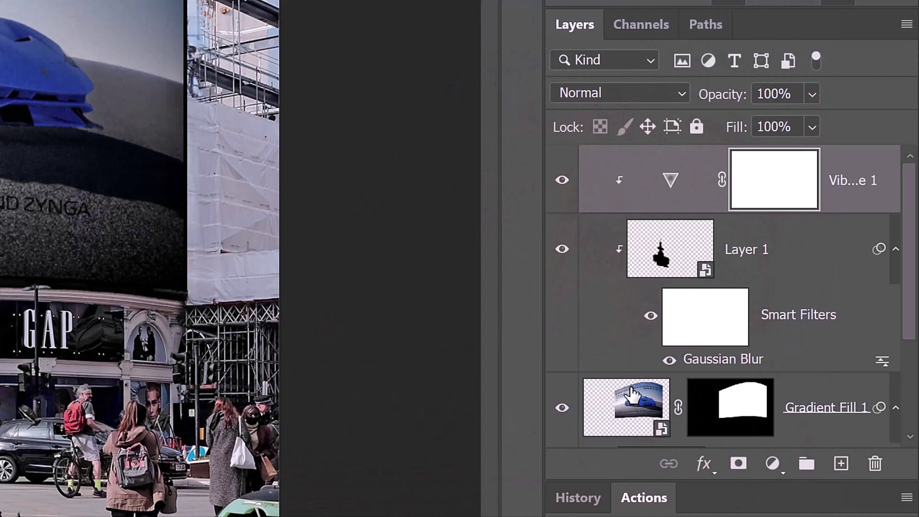
# Open Gradient Fill 1's embedded contents and select the Layer 0 car ad.
pyautogui.click(631, 395)
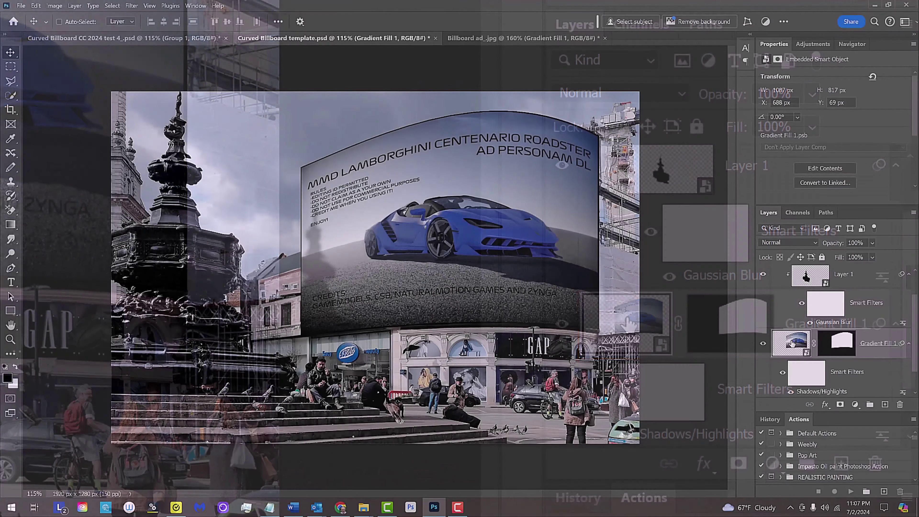
pyautogui.doubleClick(629, 324)
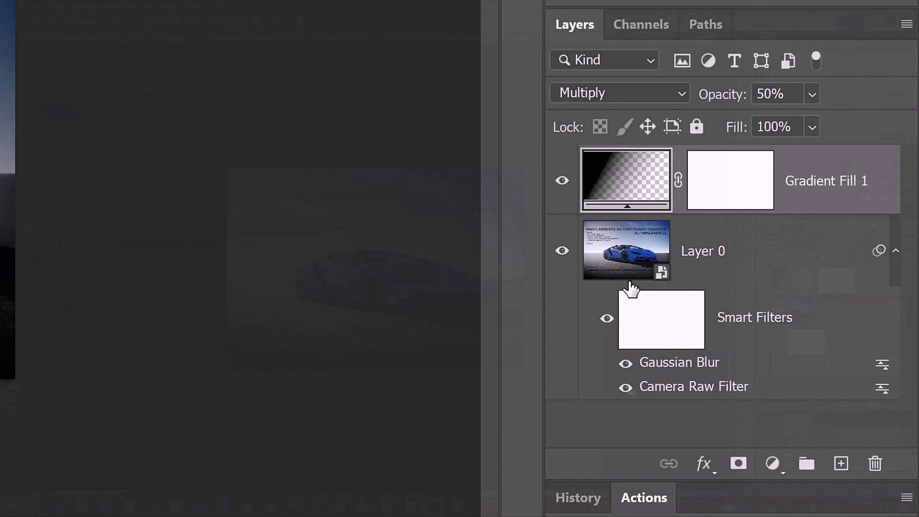
pyautogui.click(793, 313)
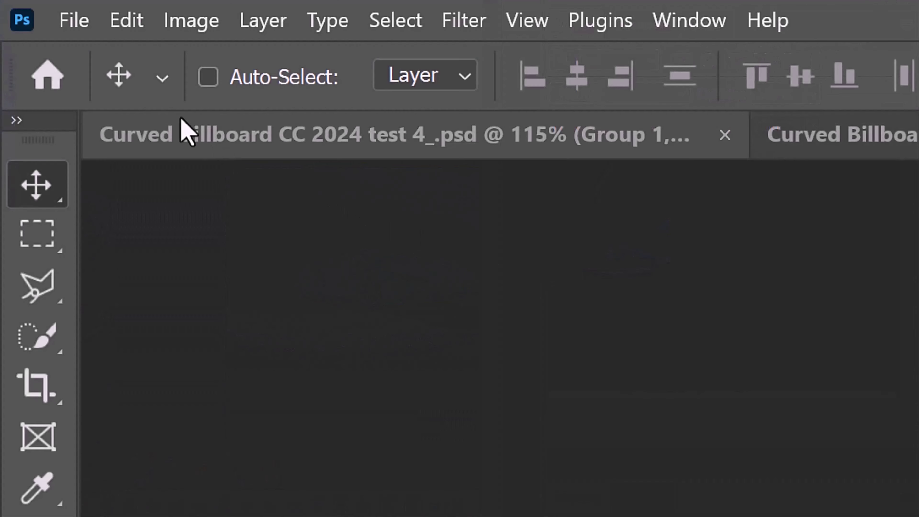
# Place the Fighter poster as embedded and scale it from the centre to fill the canvas.
pyautogui.click(76, 18)
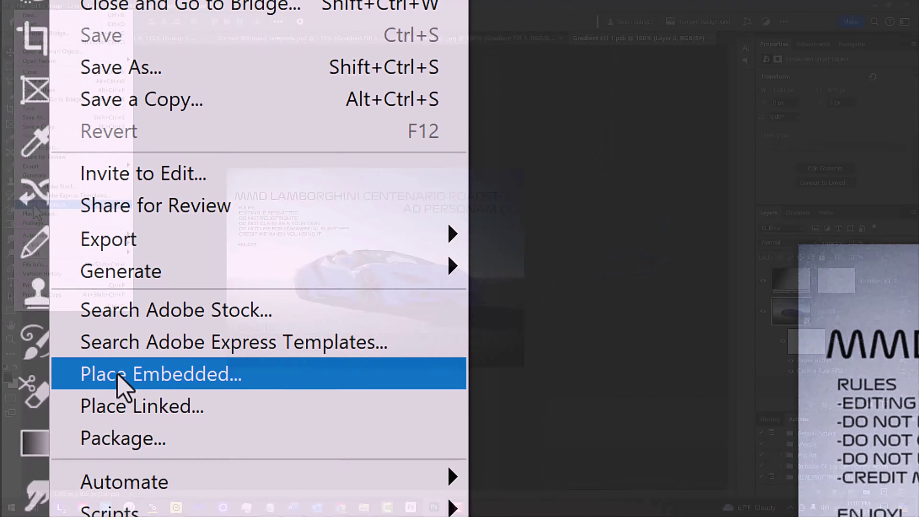
pyautogui.click(118, 377)
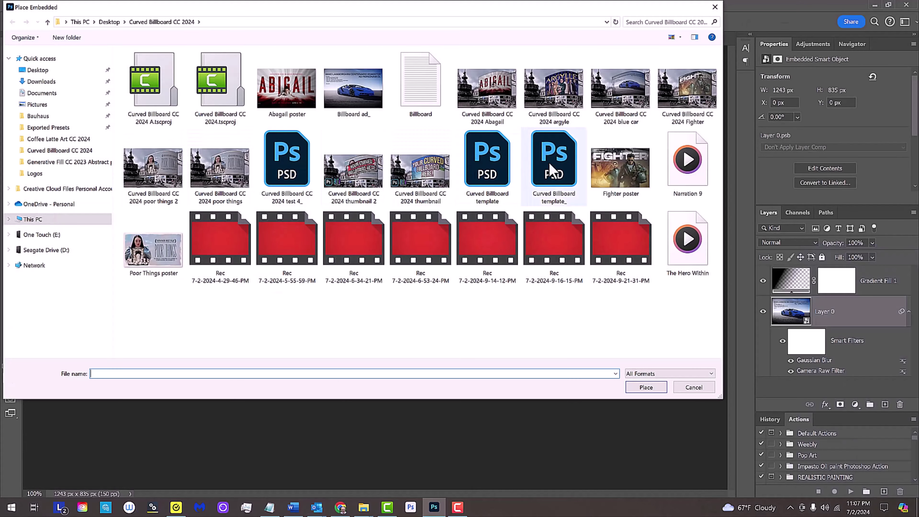
pyautogui.click(617, 166)
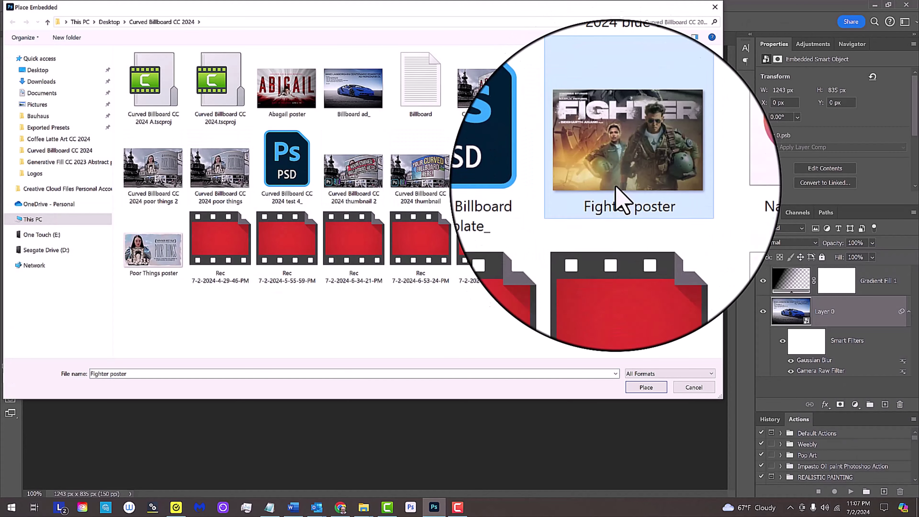
pyautogui.click(648, 384)
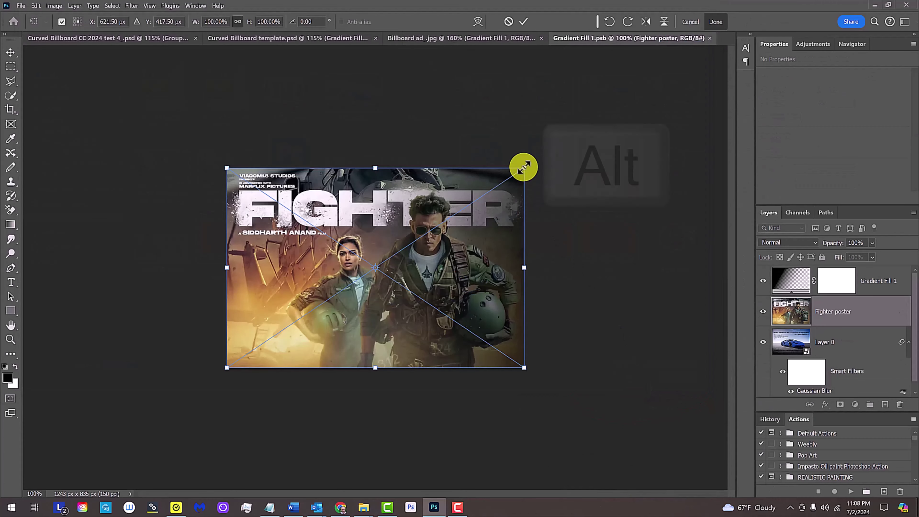
pyautogui.press('alt')
pyautogui.moveTo(524, 167)
pyautogui.mouseDown()
pyautogui.moveTo(497, 199)
pyautogui.moveTo(558, 144)
pyautogui.moveTo(528, 170)
pyautogui.mouseUp()
pyautogui.press('Return')
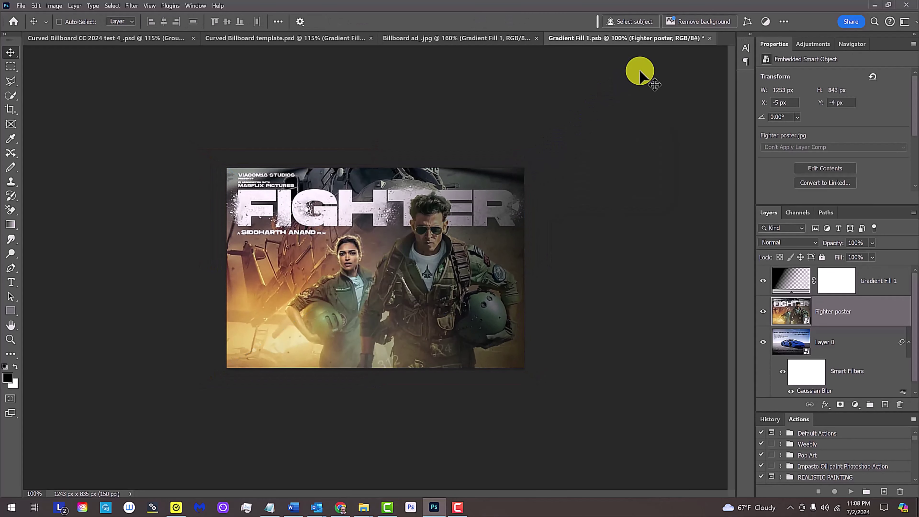
# Close Gradient Fill 1.psb, saving the changes.
pyautogui.click(712, 38)
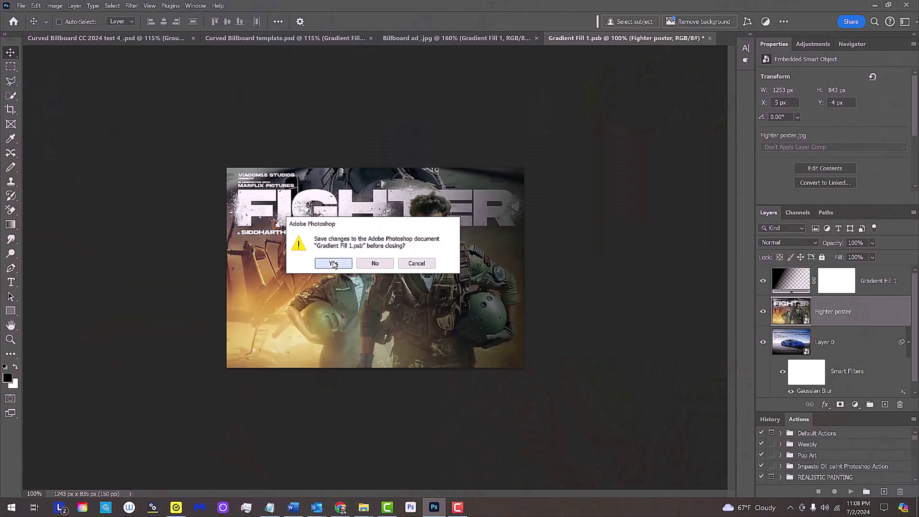
pyautogui.click(280, 320)
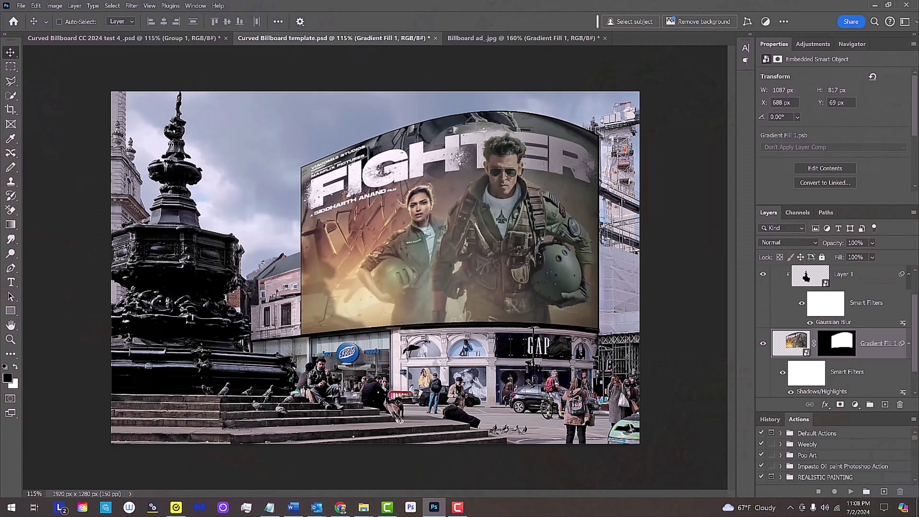